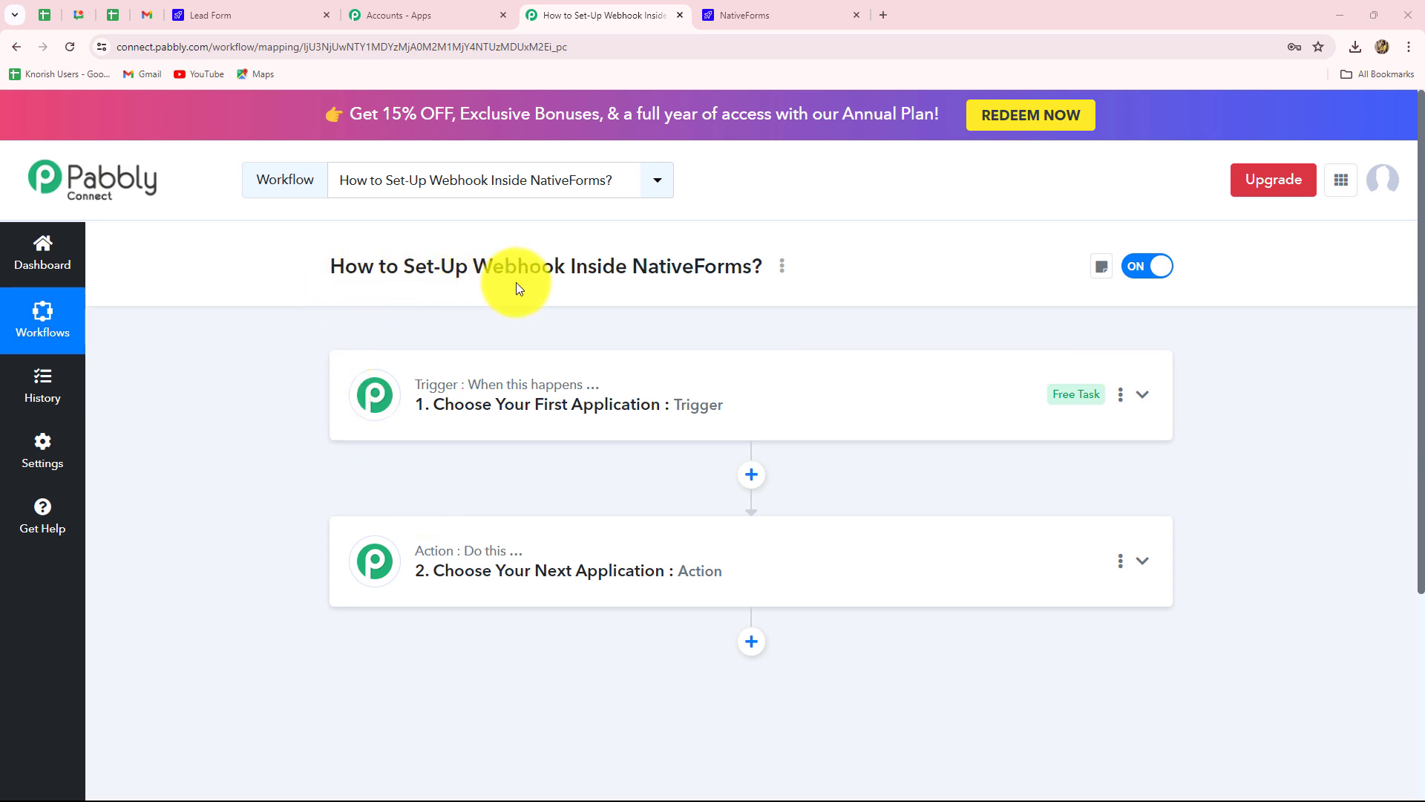
Switch to NativeForms to view the Lead Form and its one completed submission
click(769, 16)
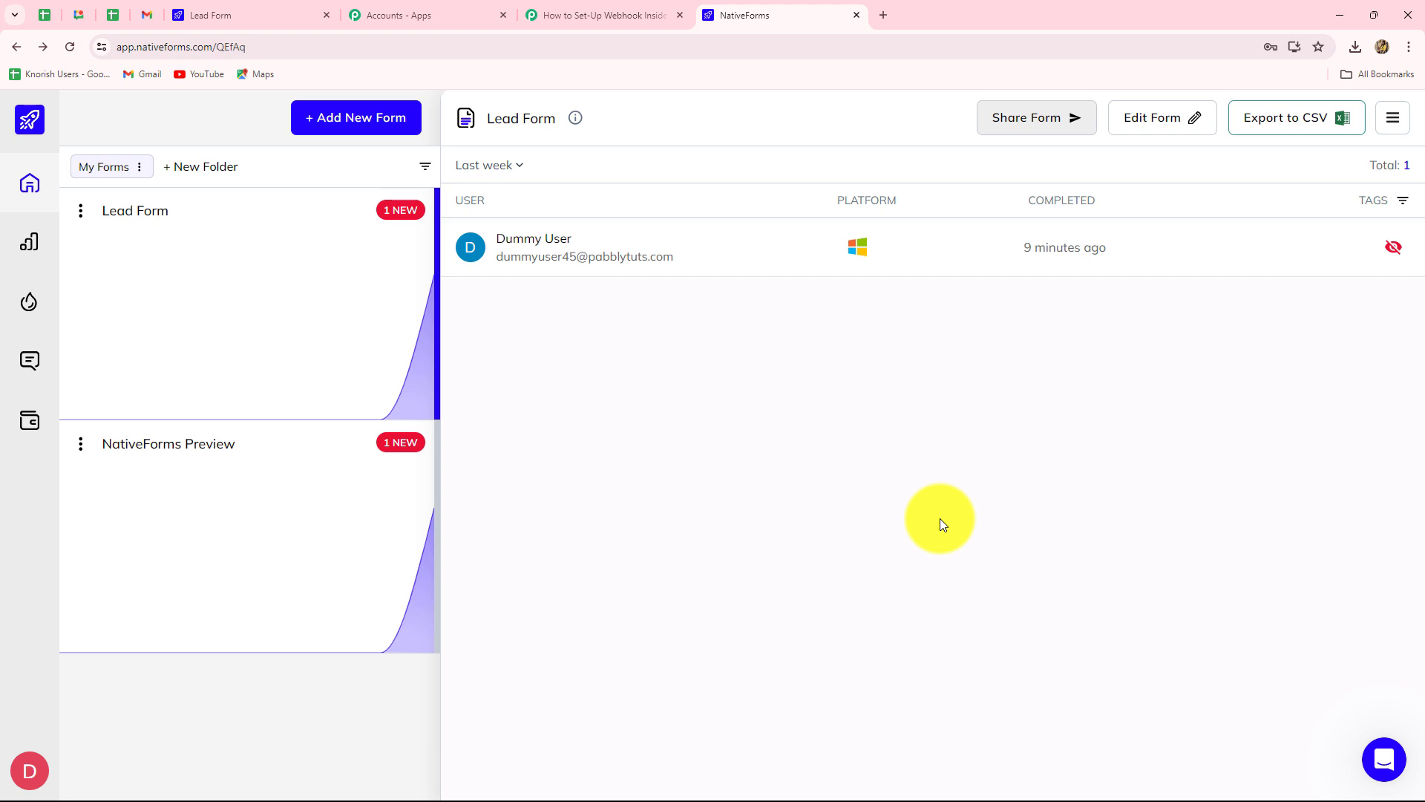
Go back to the 'How to Set-Up Webhook Inside NativeForms?' workflow in Pabbly Connect
click(542, 11)
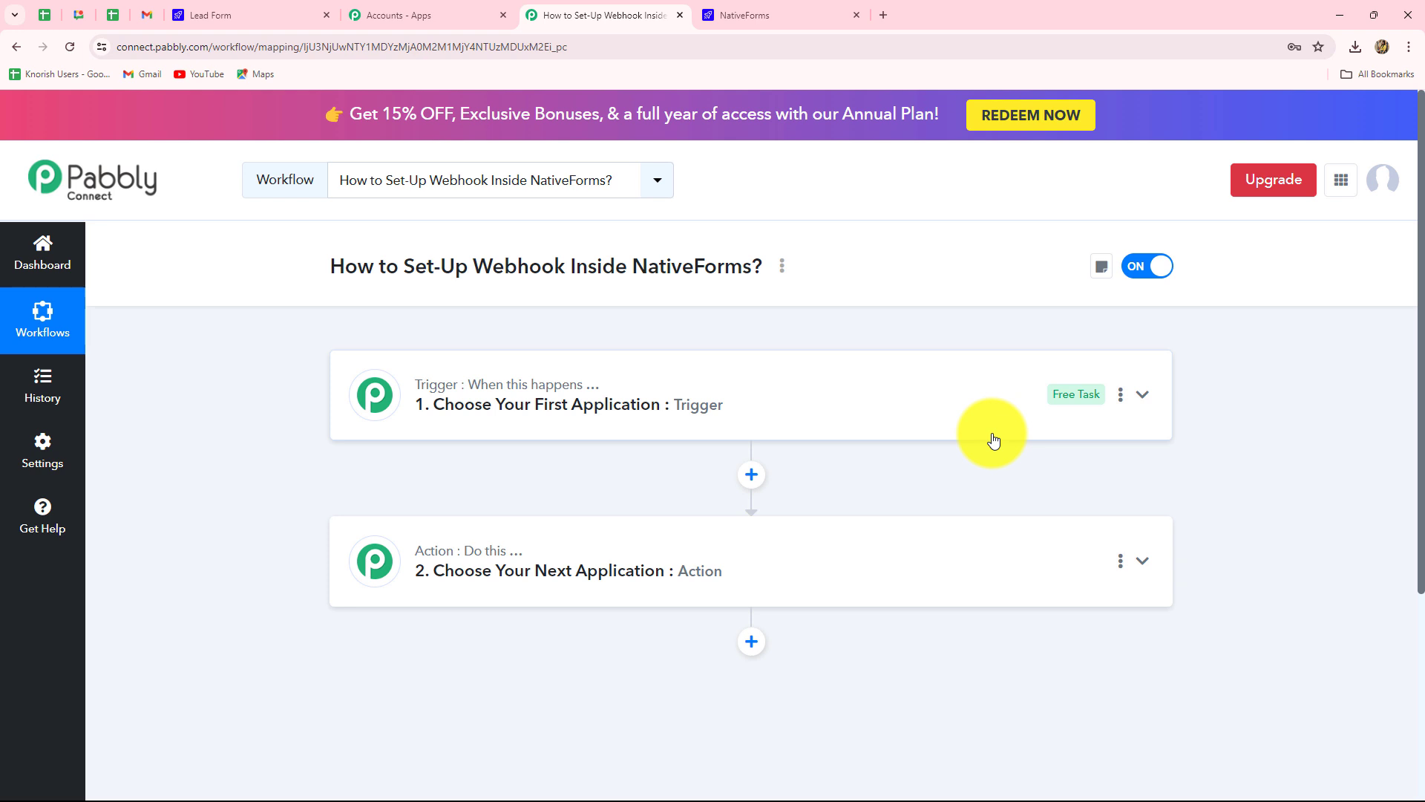
scroll(993, 440, down, 2)
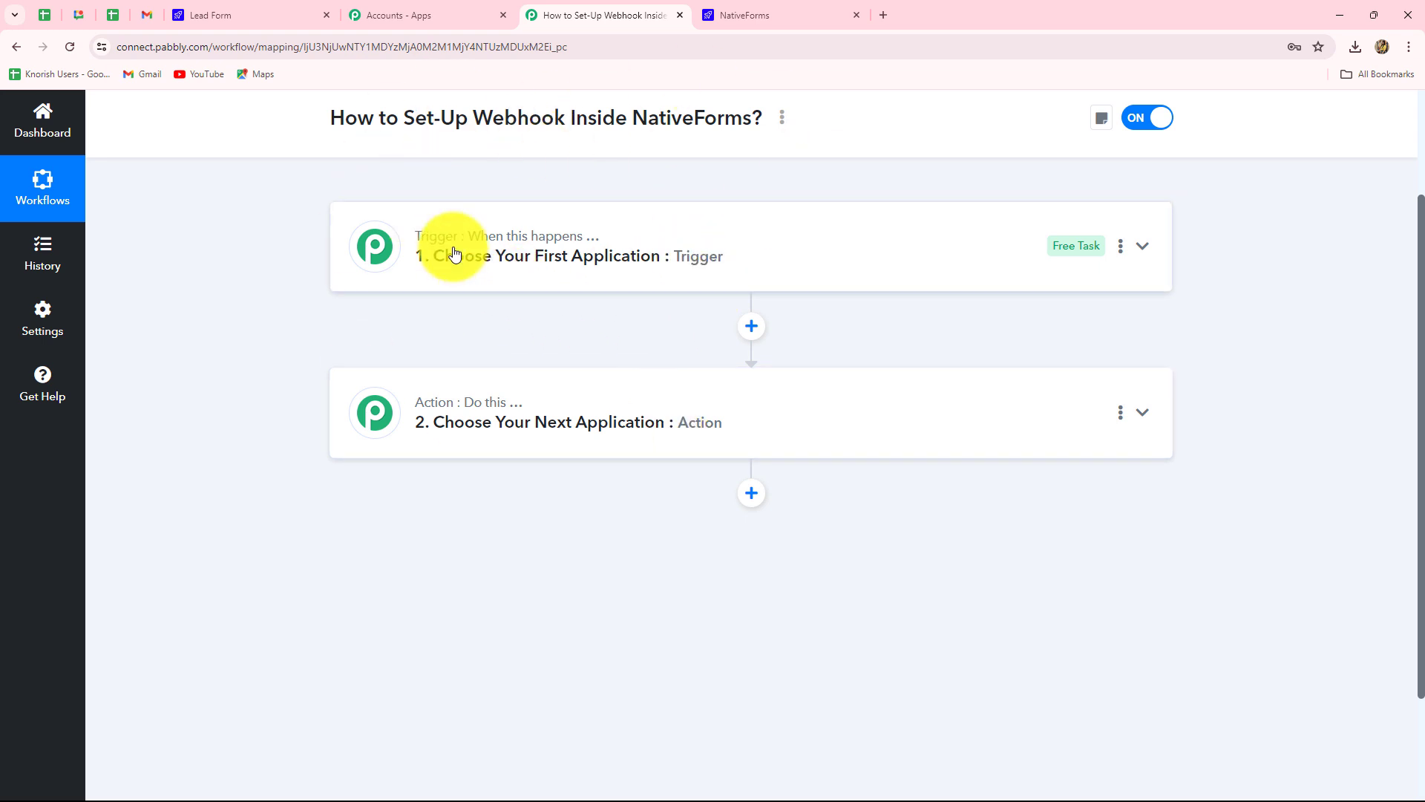
Pick NativeForms as the trigger app by searching 'Nati', then list its trigger events
click(487, 240)
scroll(446, 416, up, 2)
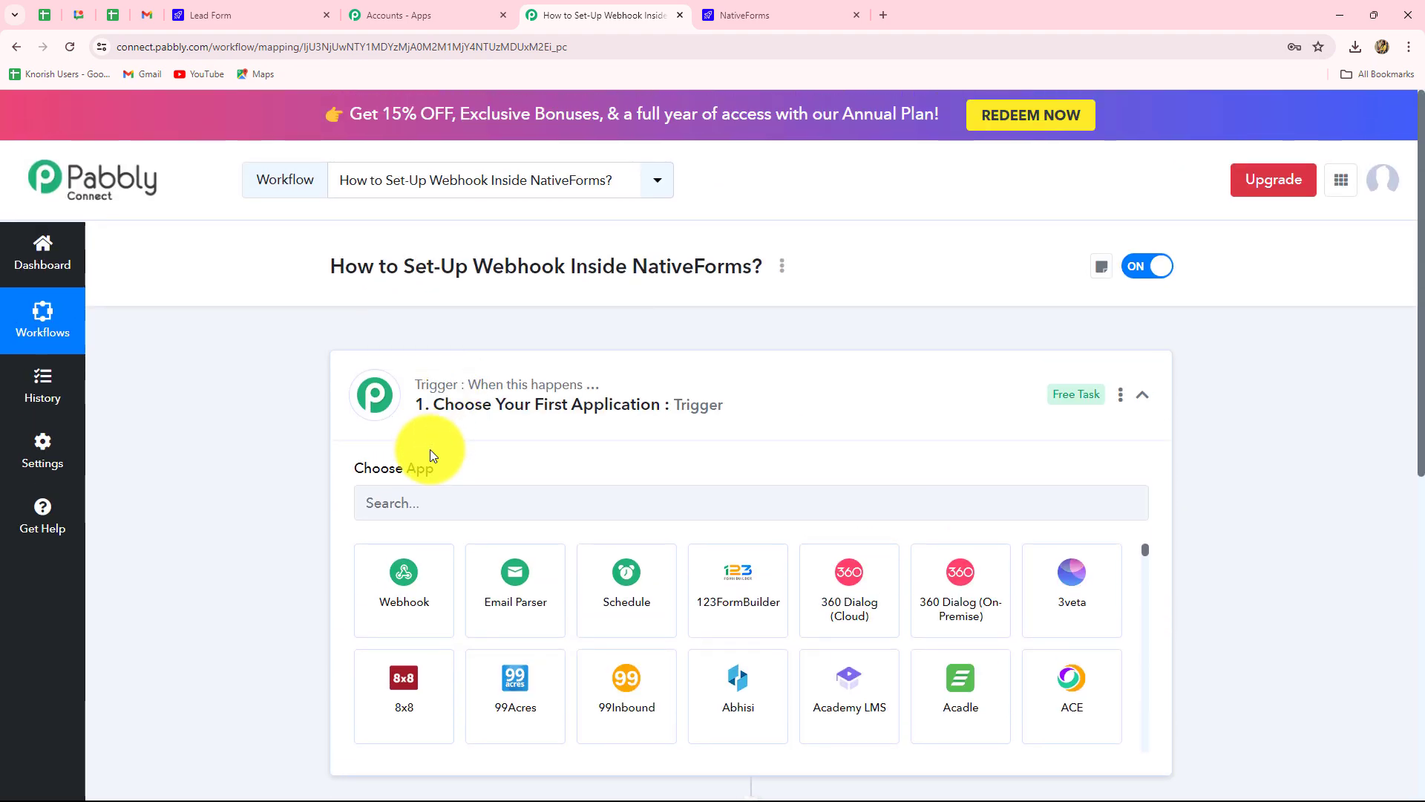
click(420, 495)
text(Nati)
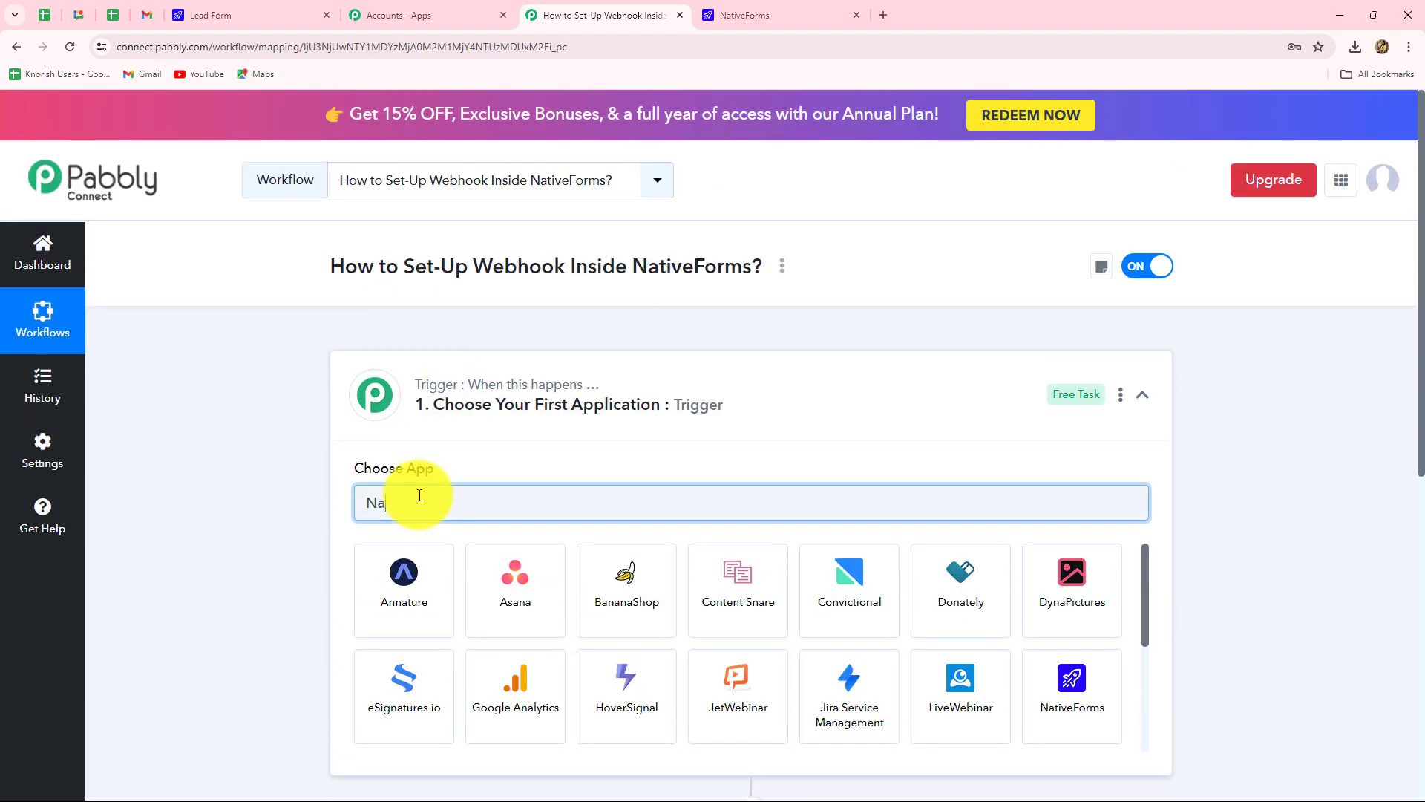
click(413, 591)
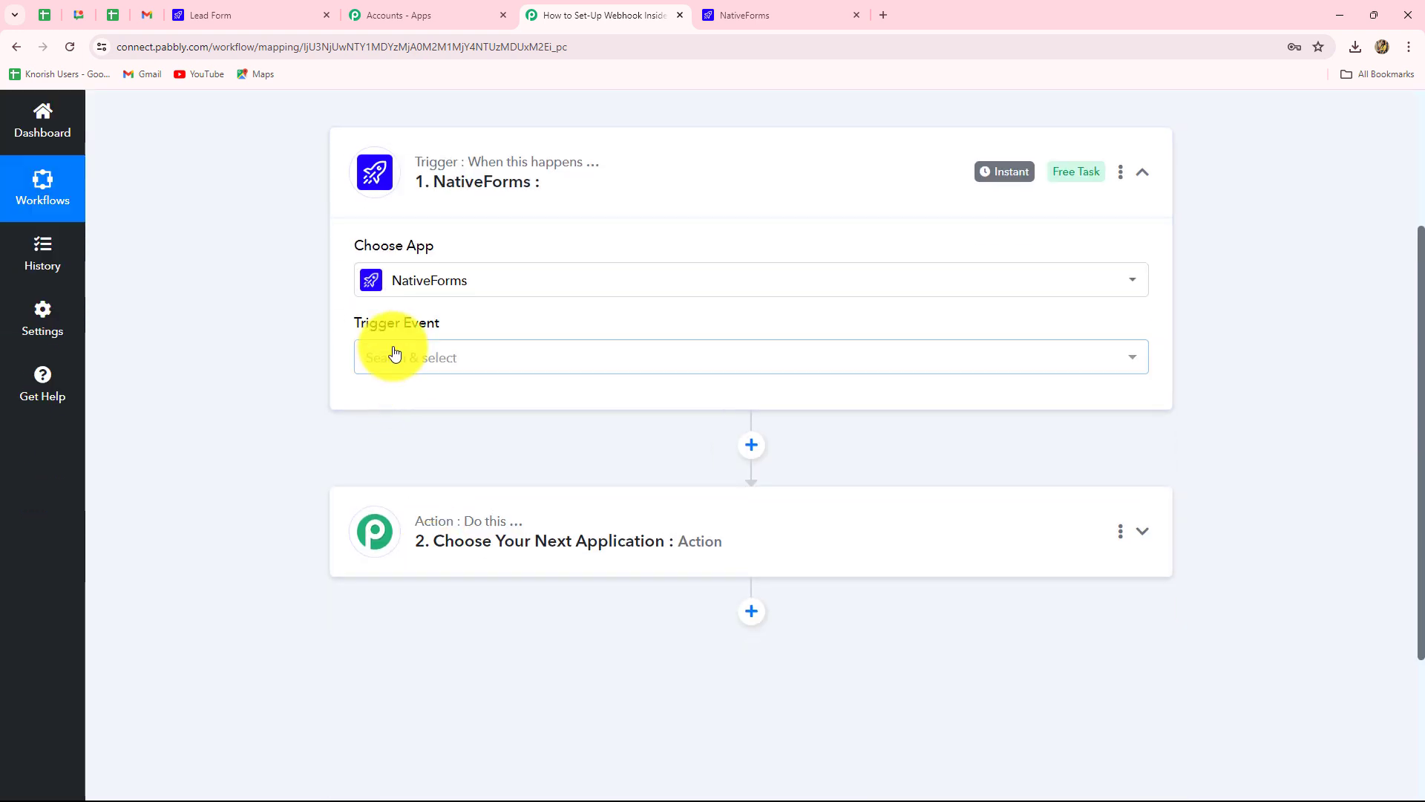
click(399, 363)
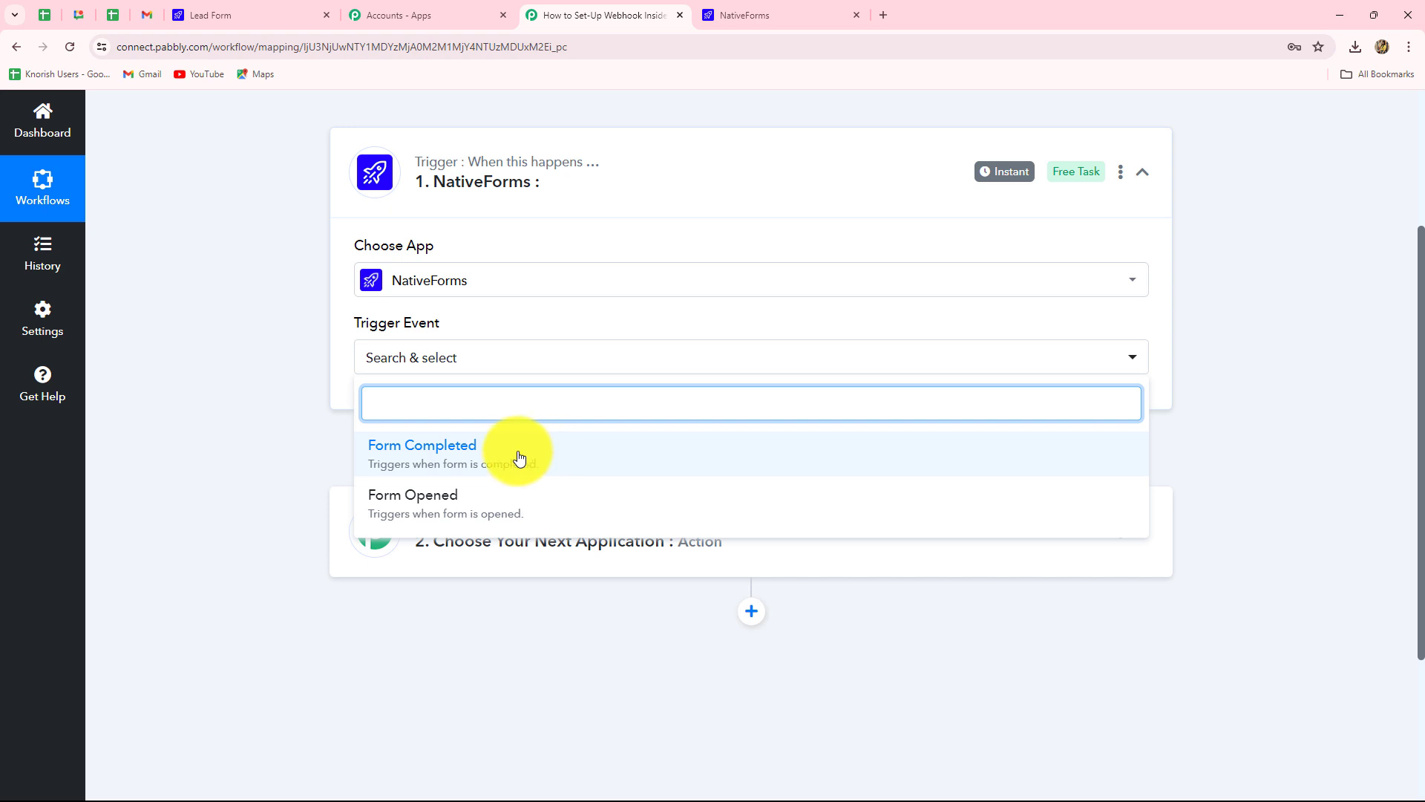
Set the trigger event to Form Completed, copy its webhook URL, and switch to NativeForms
click(417, 460)
scroll(791, 515, down, 3)
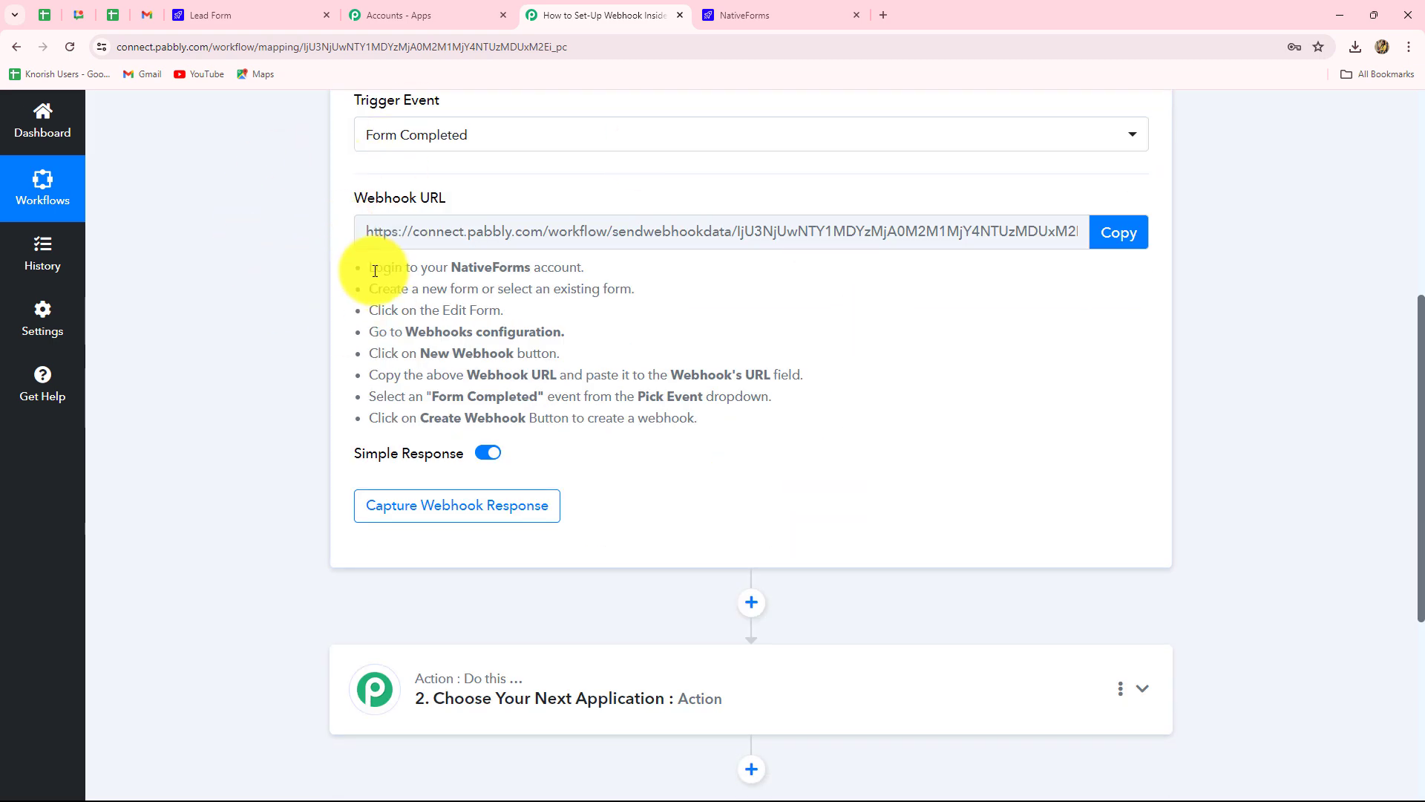
drag(369, 267, 720, 417)
click(928, 393)
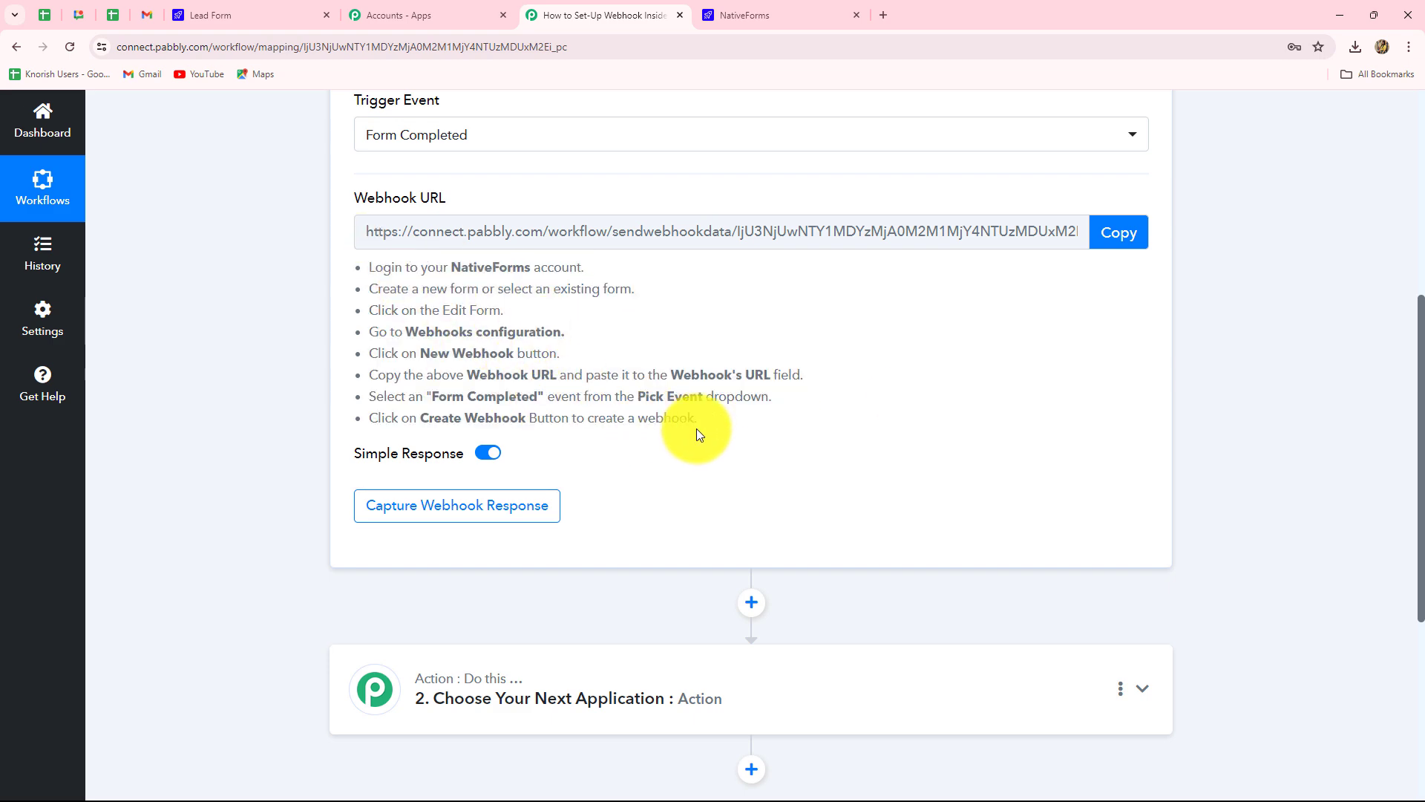
scroll(804, 442, up, 3)
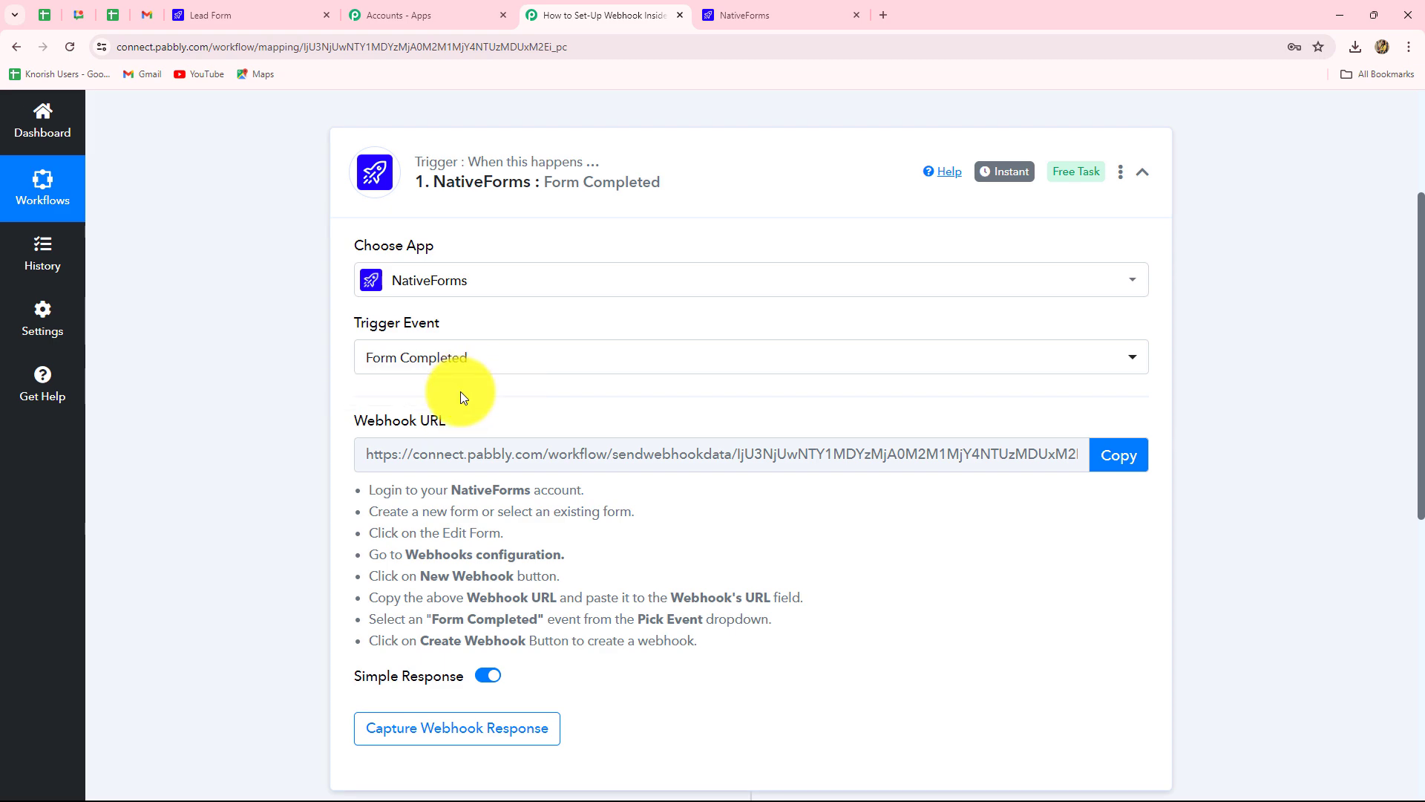
click(1118, 455)
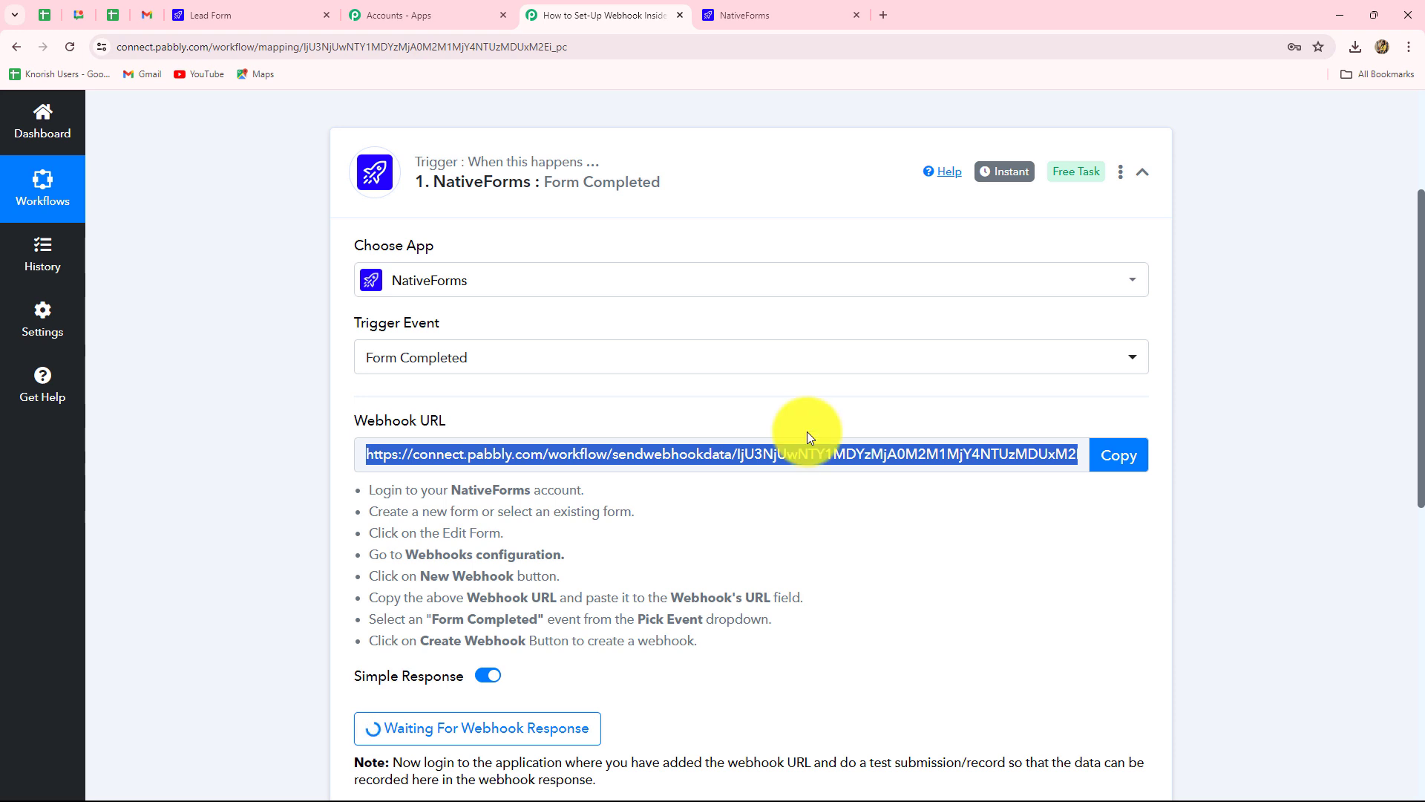
click(737, 14)
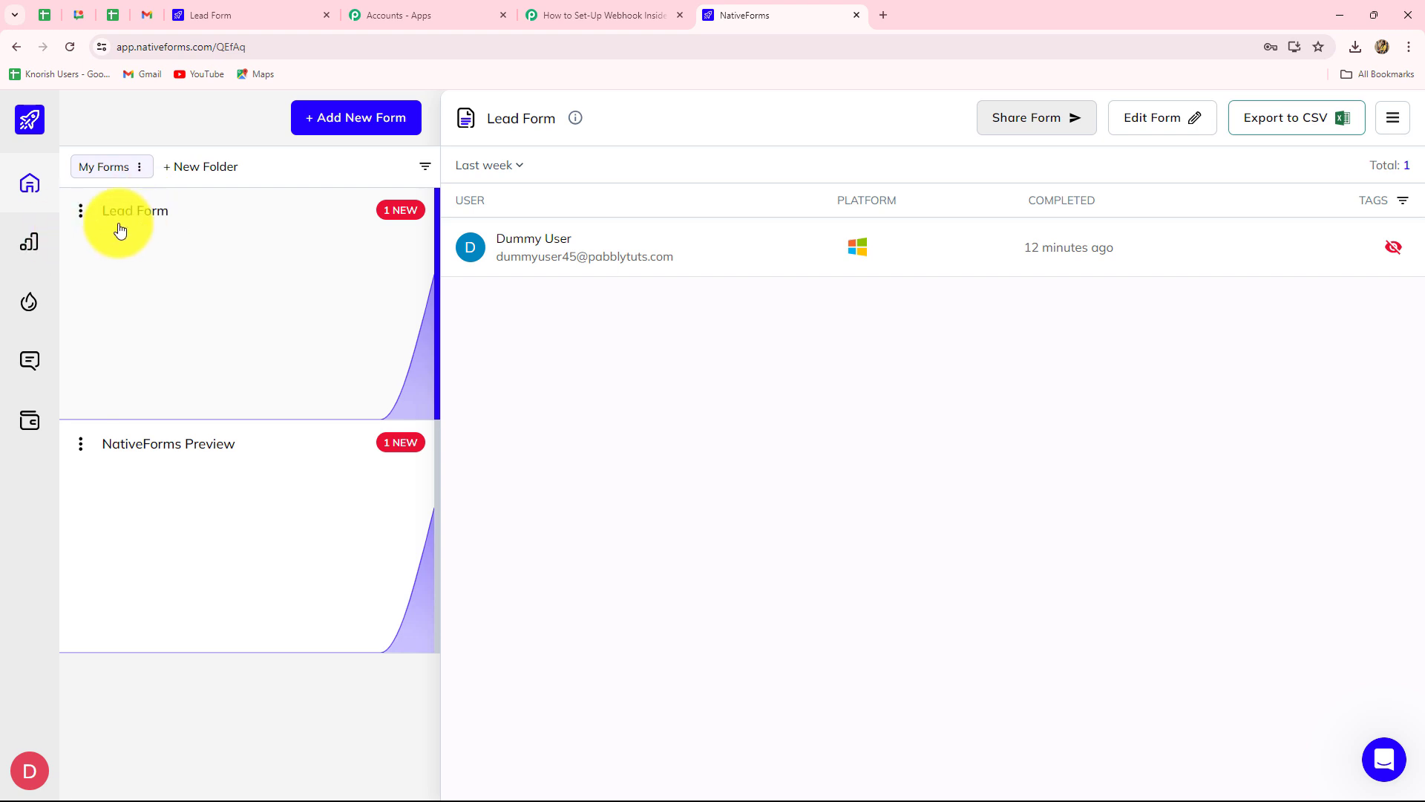
Edit the Lead Form, expand Webhooks Configuration, and start a New Webhook
click(1174, 124)
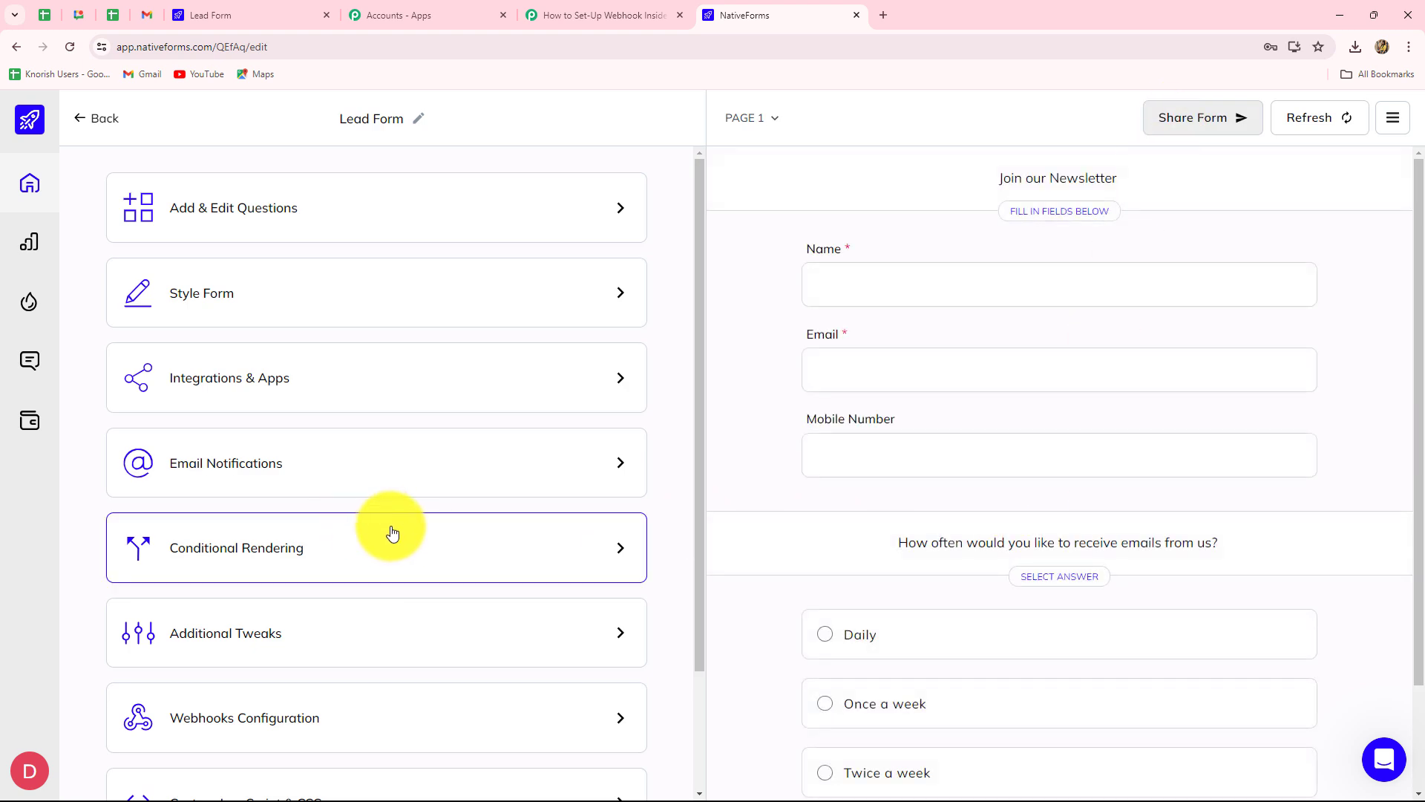
scroll(391, 533, down, 2)
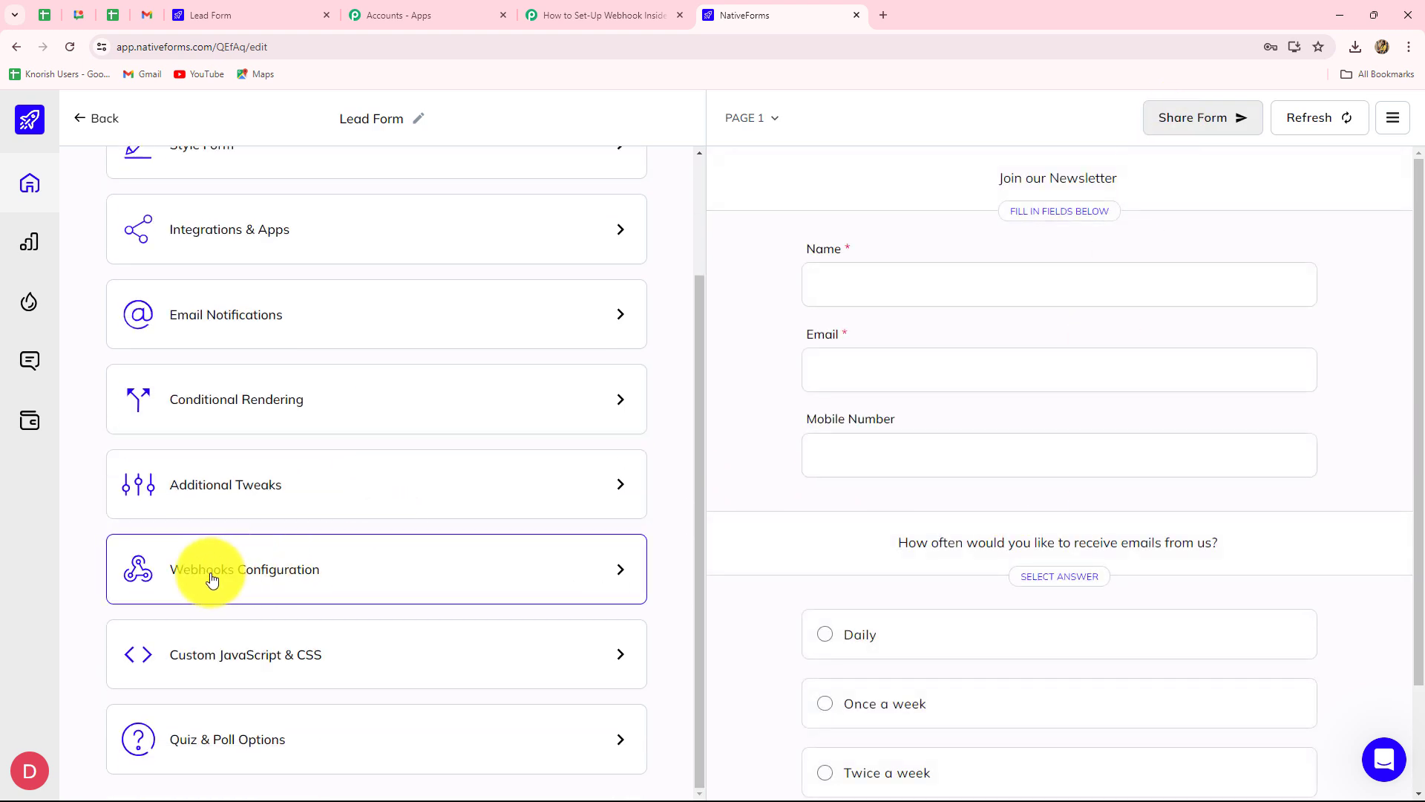
click(621, 571)
scroll(490, 579, down, 1)
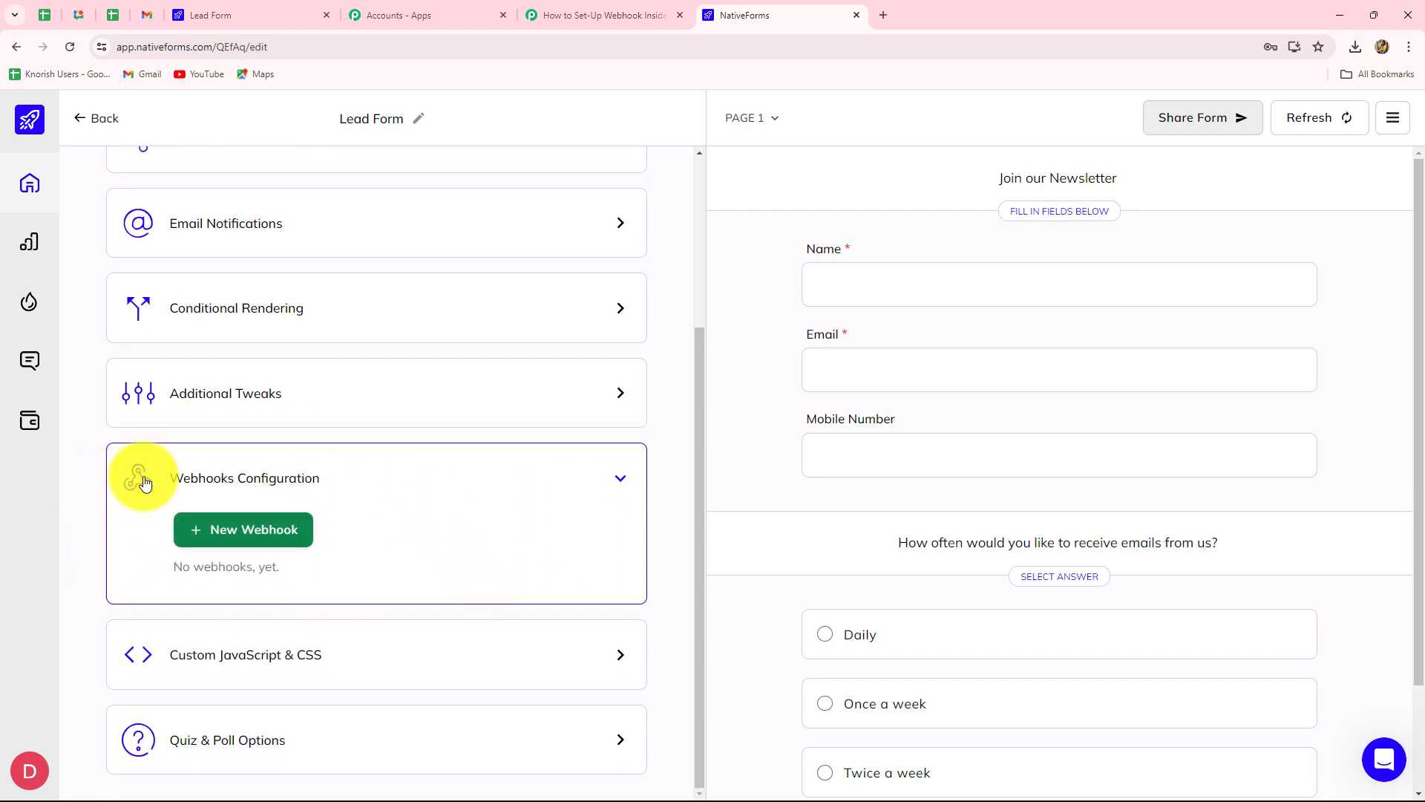
click(232, 535)
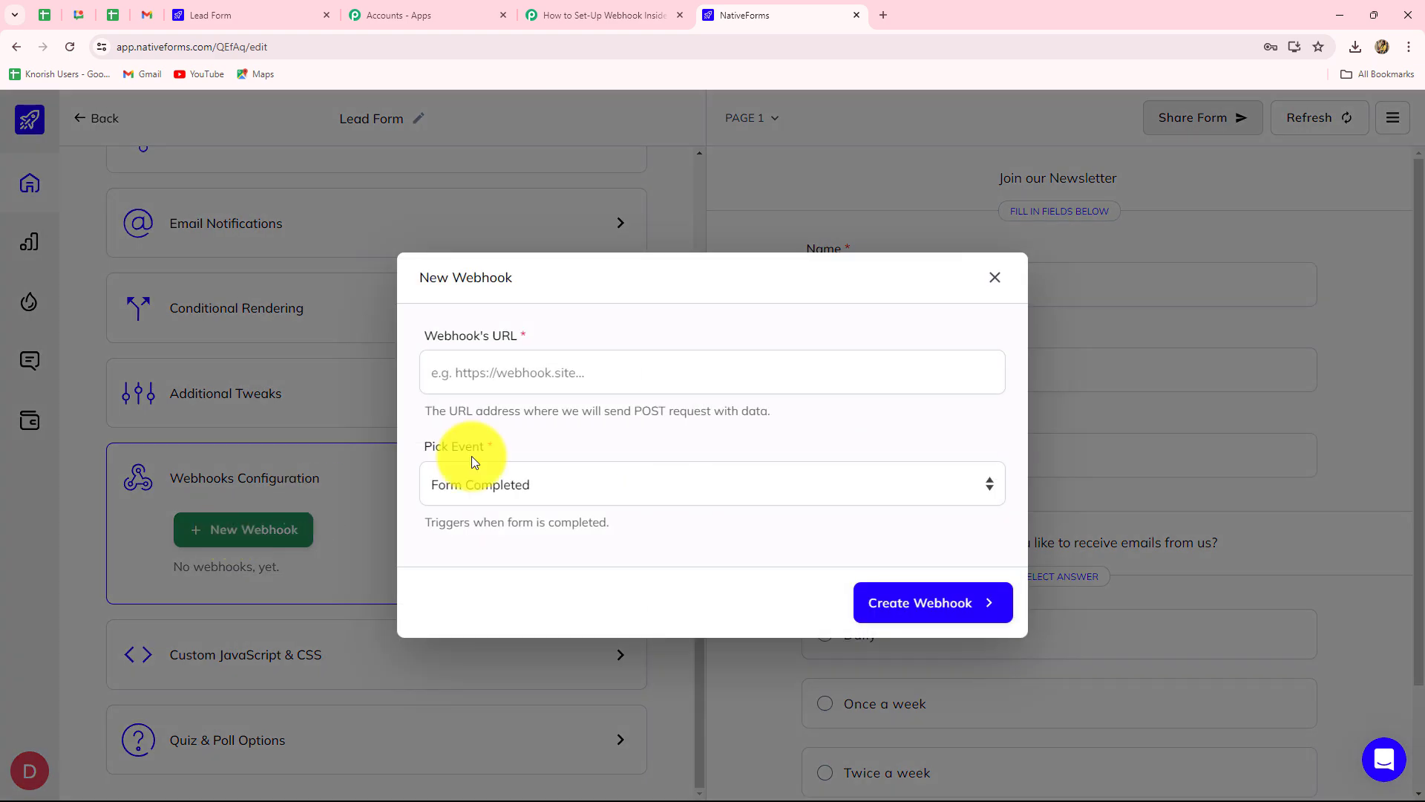
Create a Form Completed webhook using the pasted Pabbly webhook URL
click(490, 377)
key(ctrl+v)
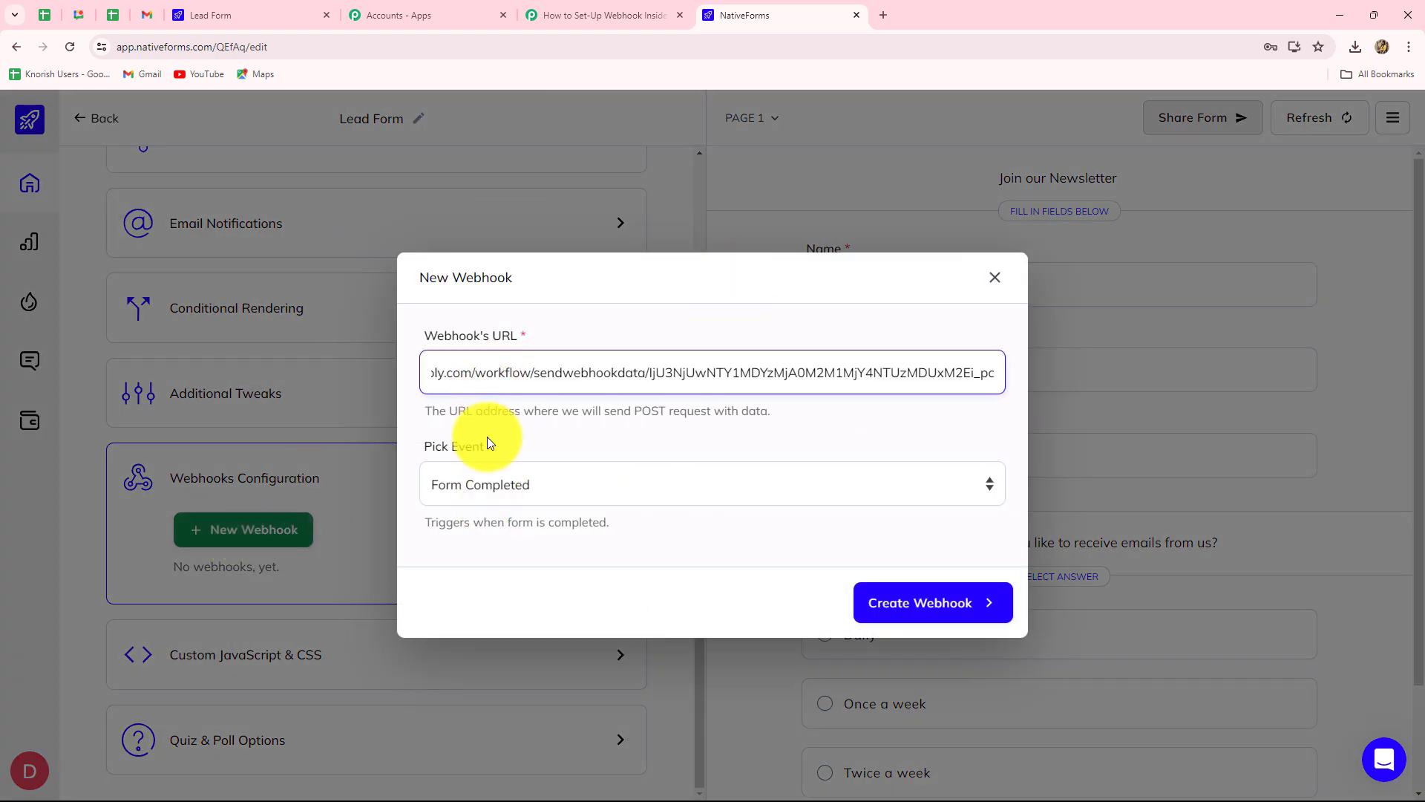
click(556, 491)
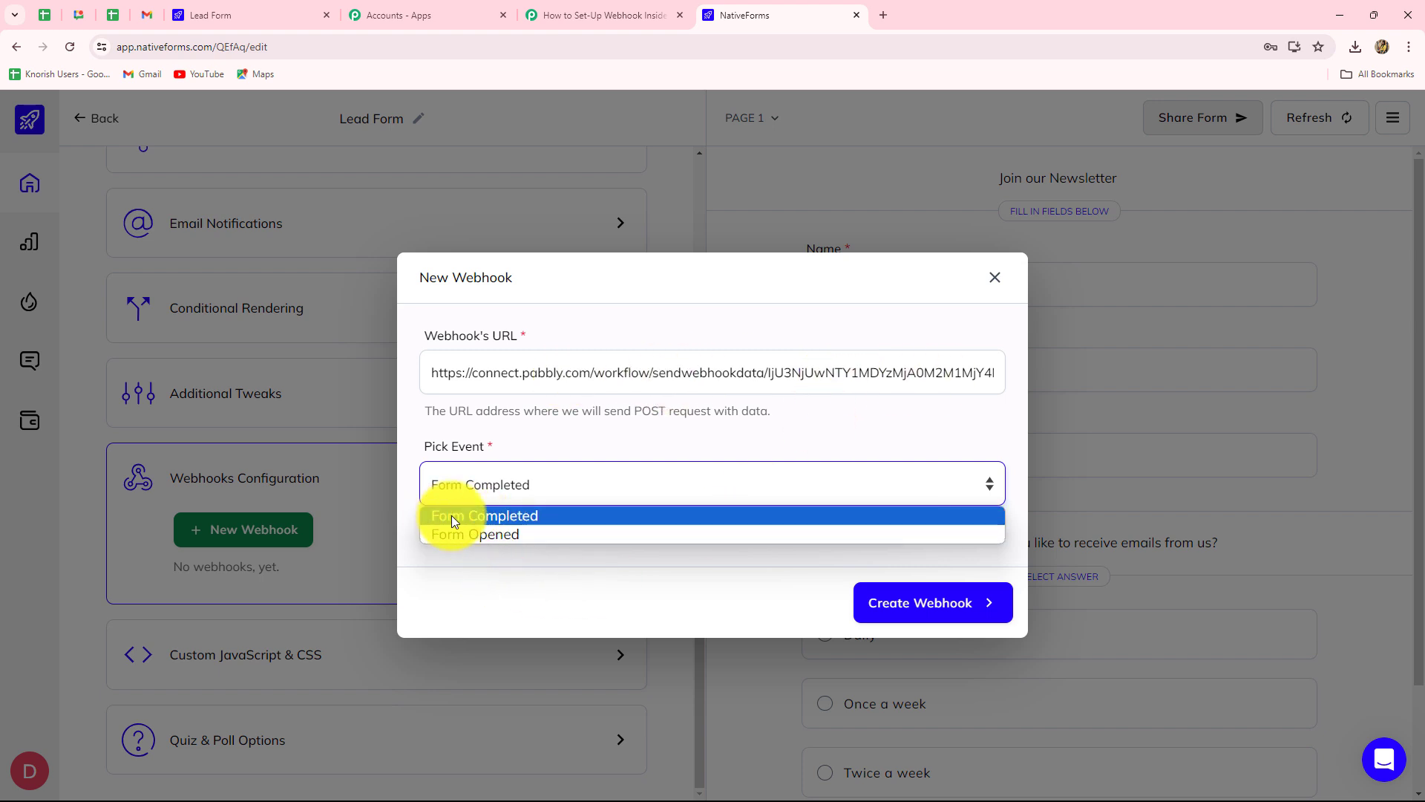
click(509, 515)
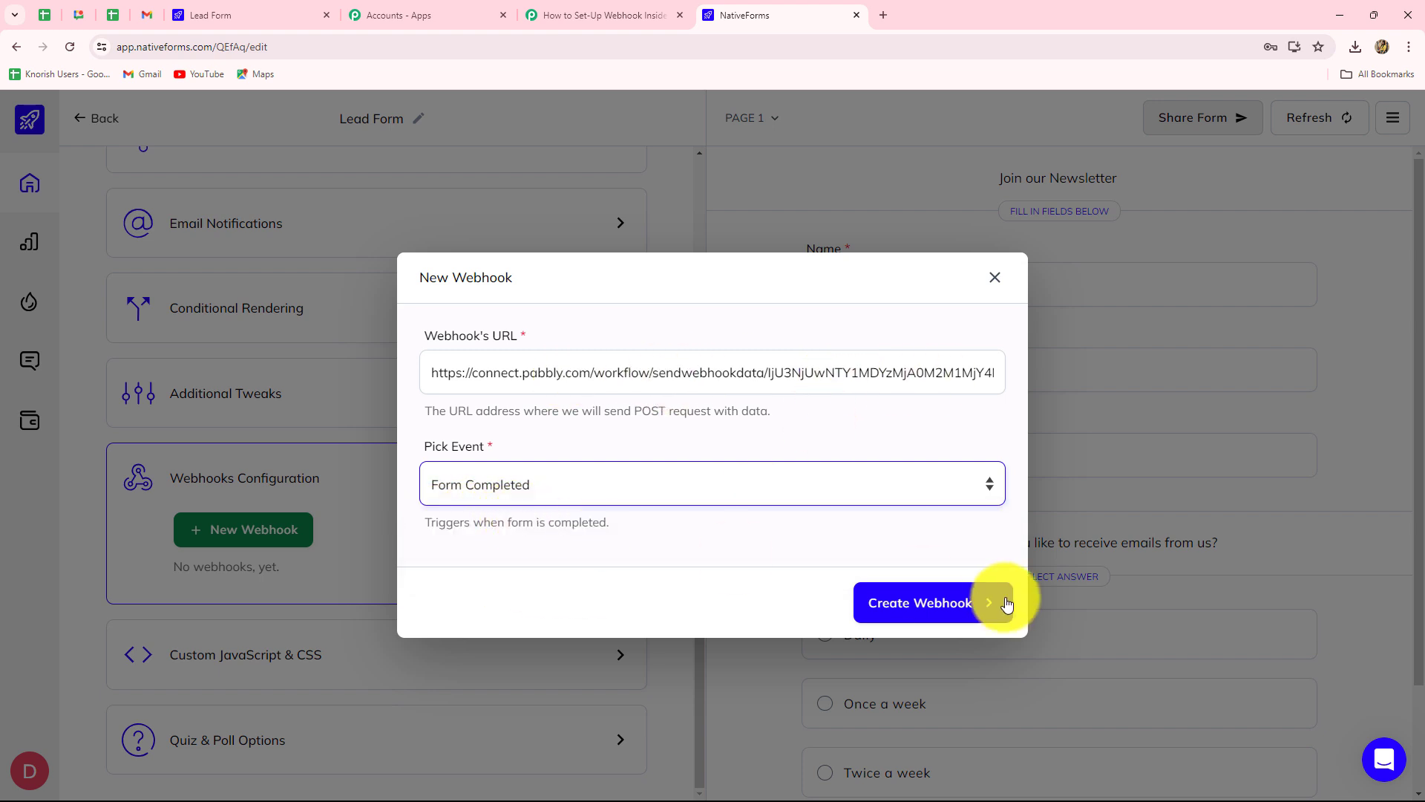
click(921, 611)
Return to the Pabbly Connect workflow waiting for the webhook response
scroll(77, 468, down, 4)
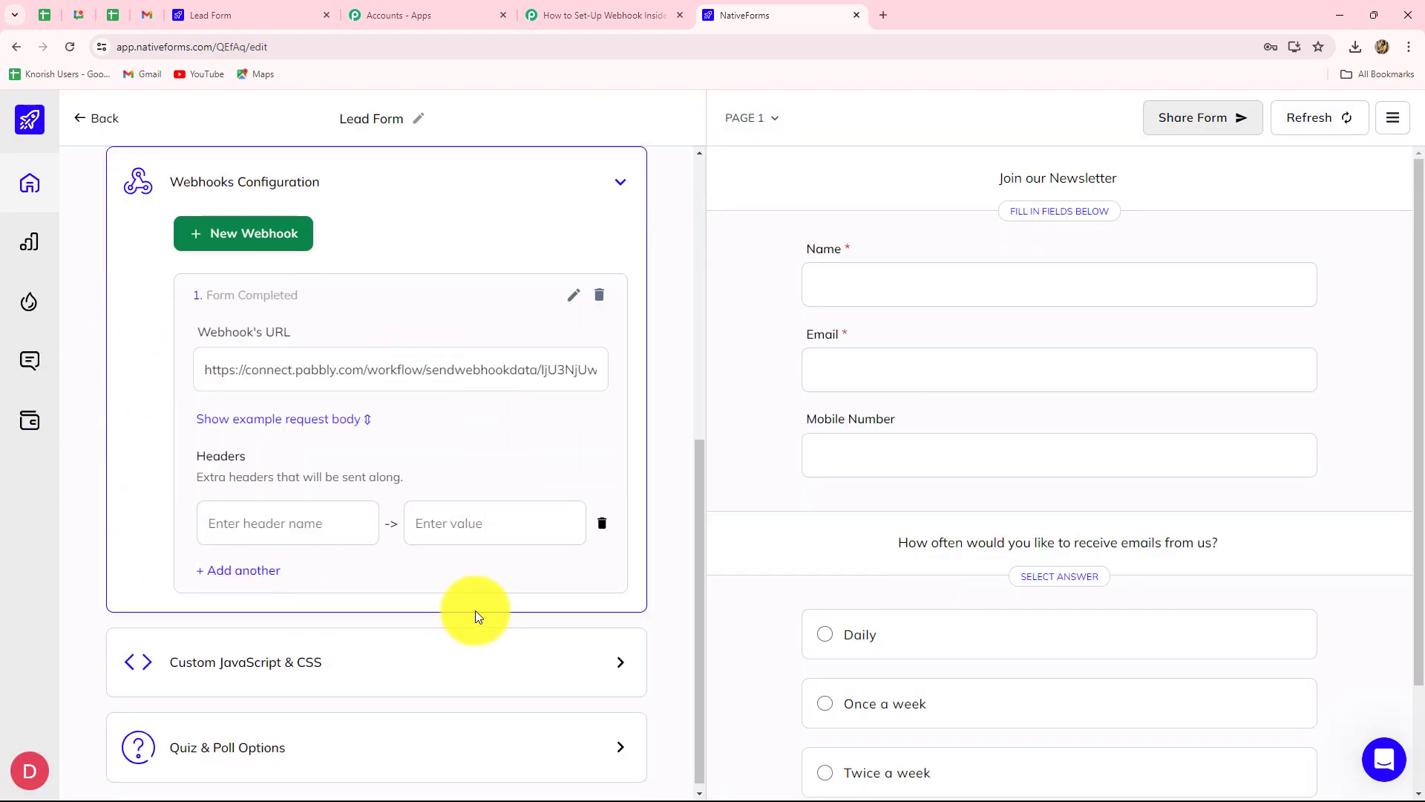
scroll(475, 610, up, 4)
click(599, 15)
scroll(930, 390, down, 5)
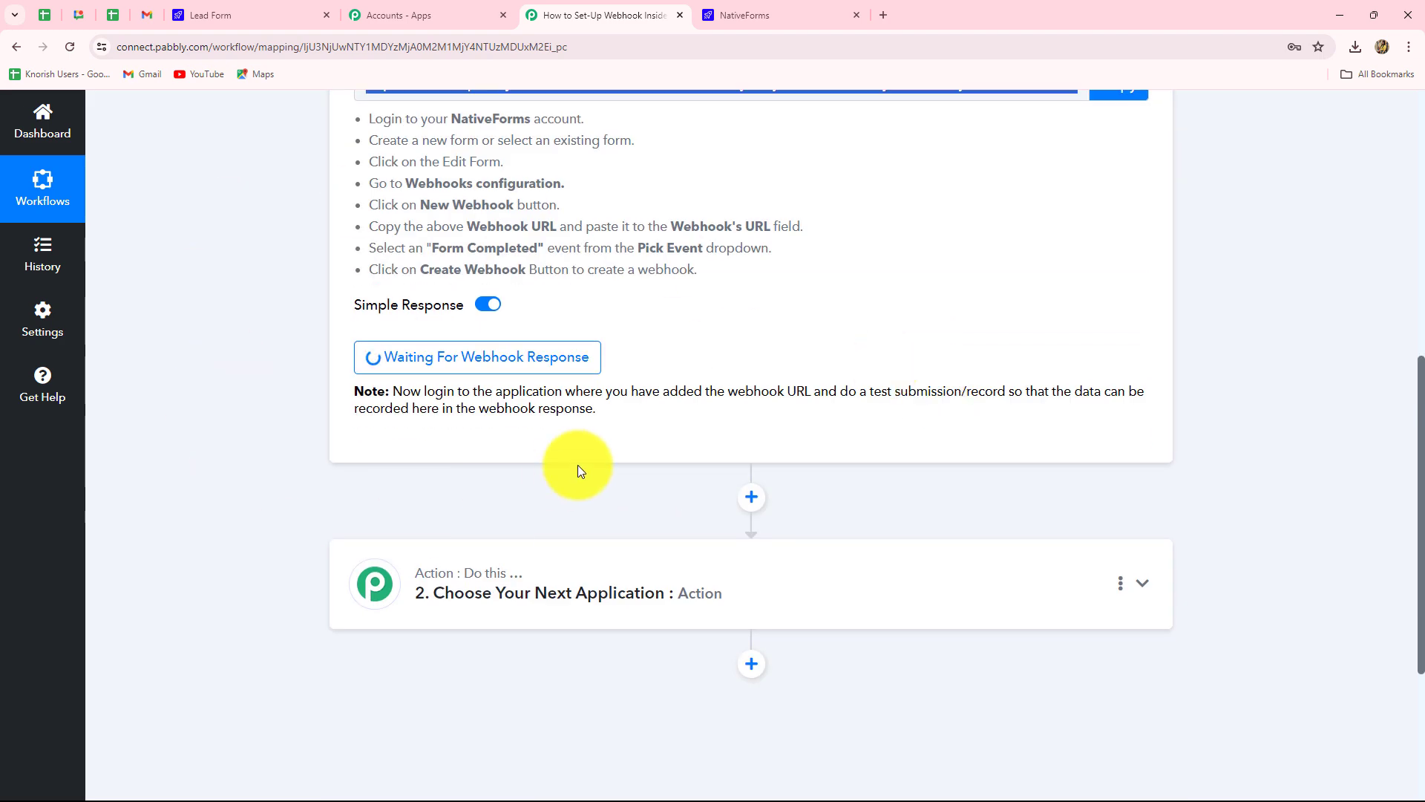
Open the live 'Join our Newsletter' Lead Form in NativeForms
scroll(577, 465, up, 4)
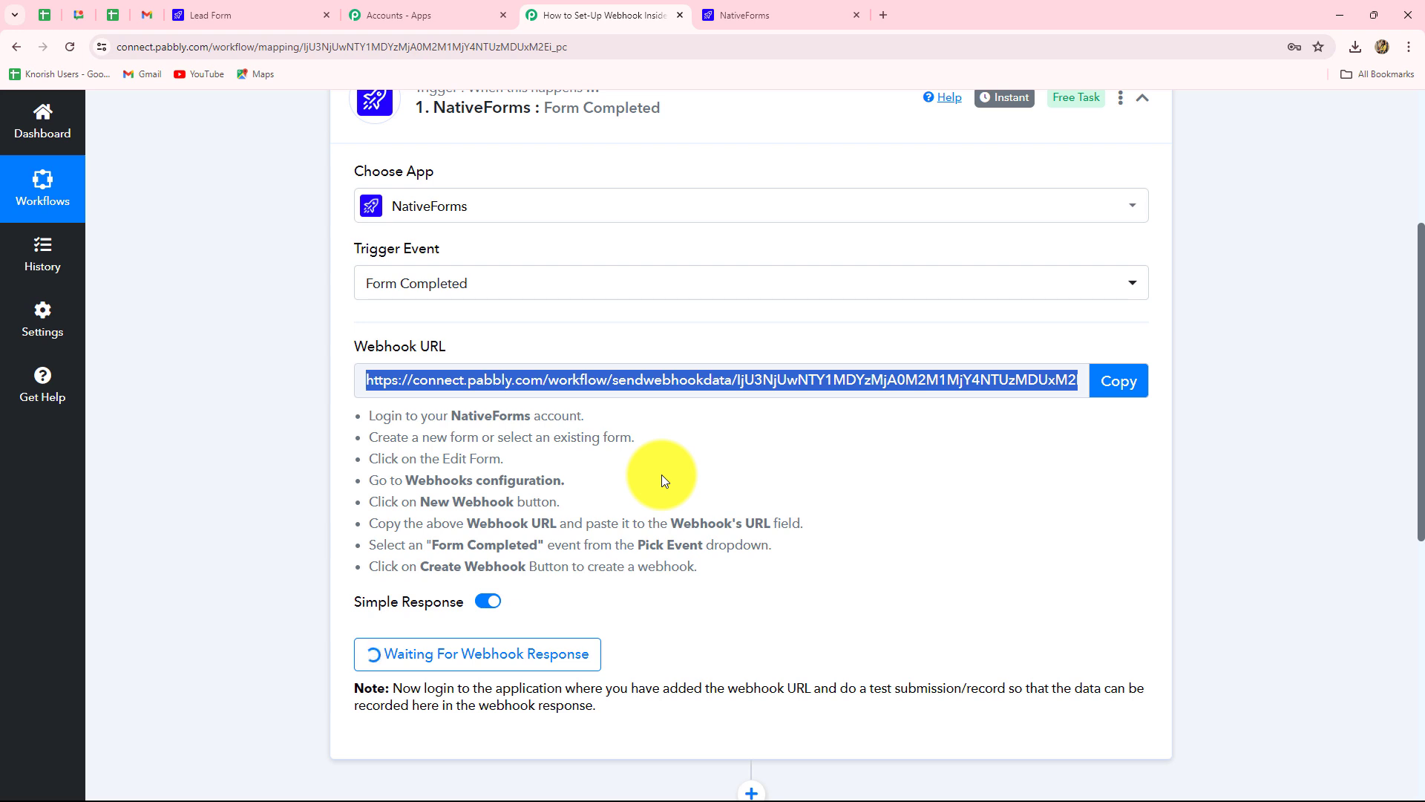
click(210, 15)
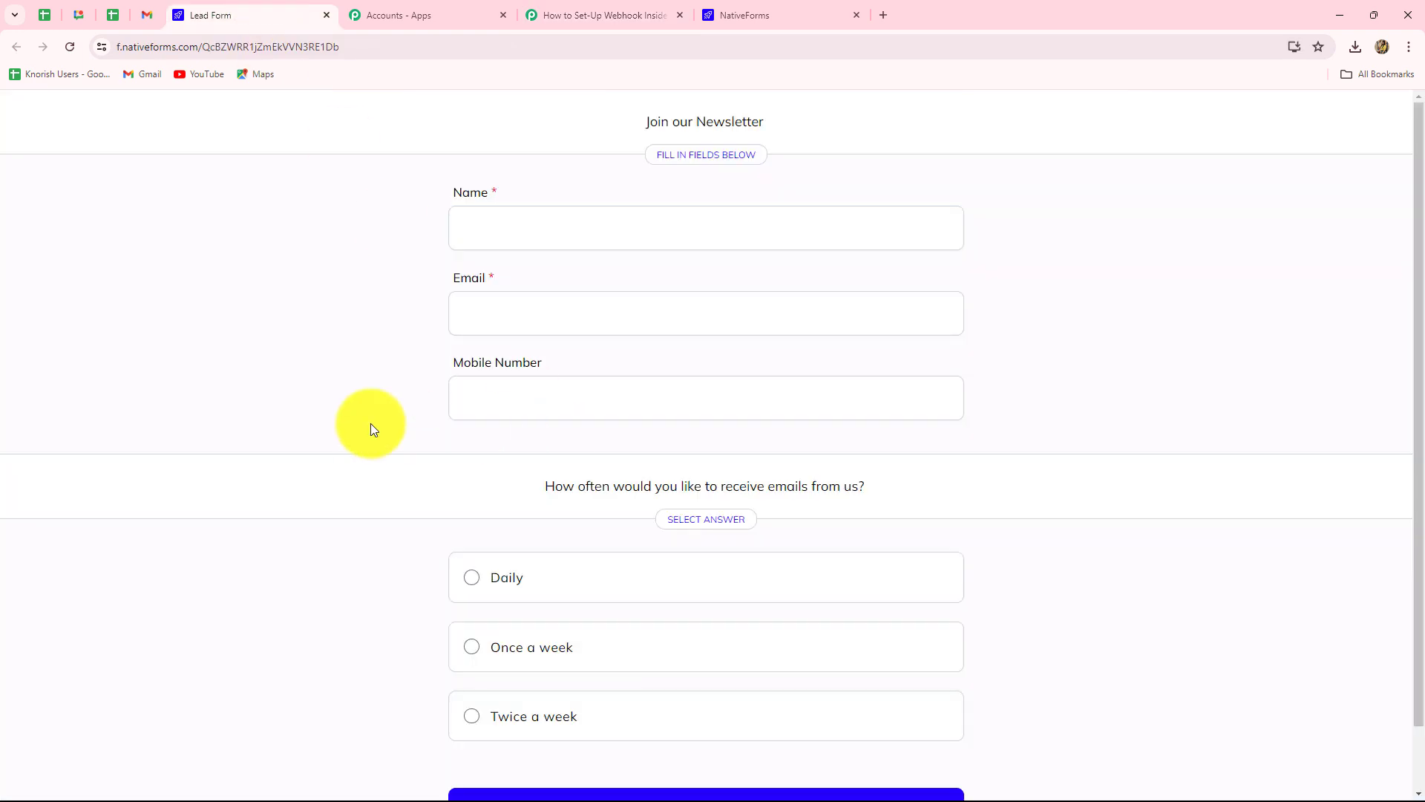
Submit a test entry with a name, saved email, mobile number and 'Twice a week' frequency
scroll(373, 429, down, 1)
scroll(1014, 556, up, 1)
scroll(1017, 561, down, 1)
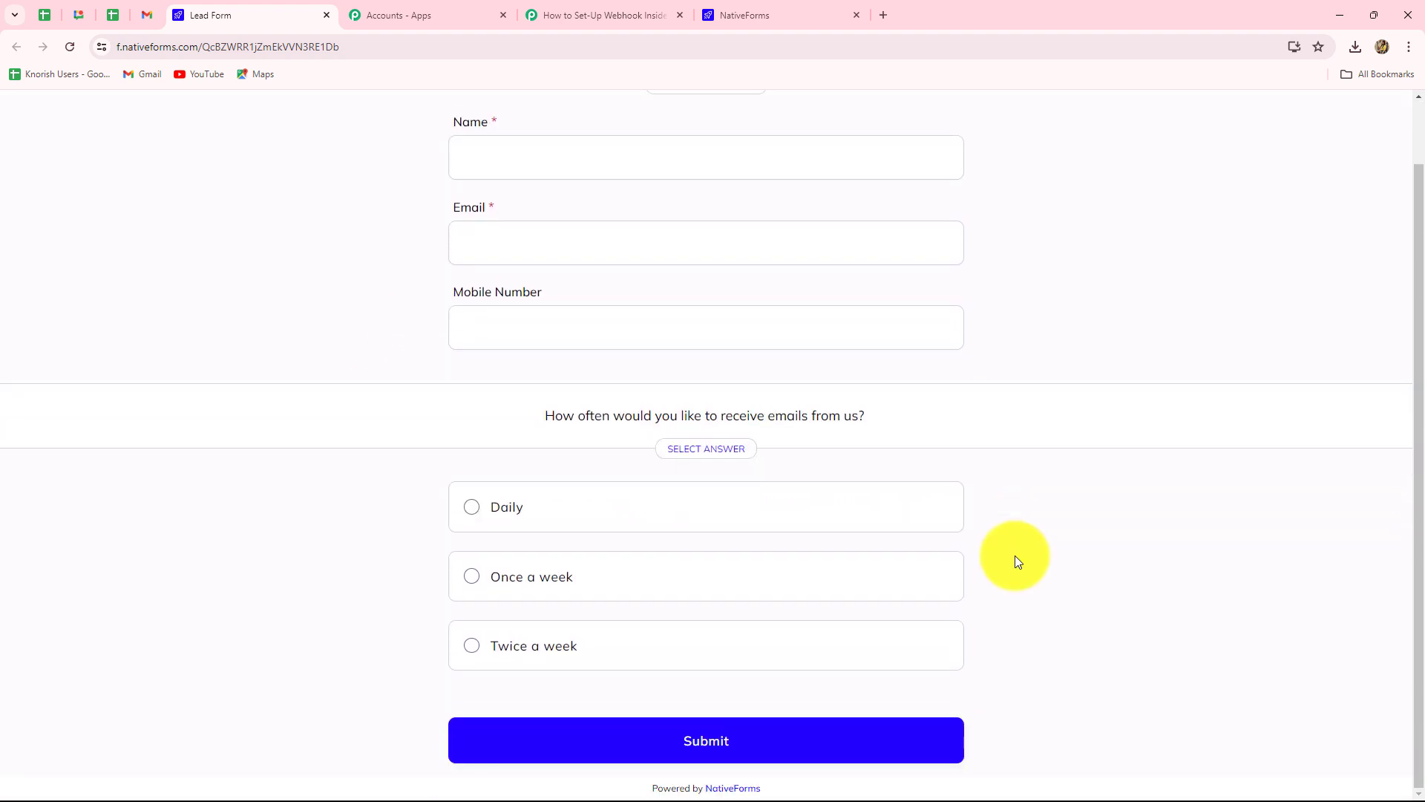
click(490, 152)
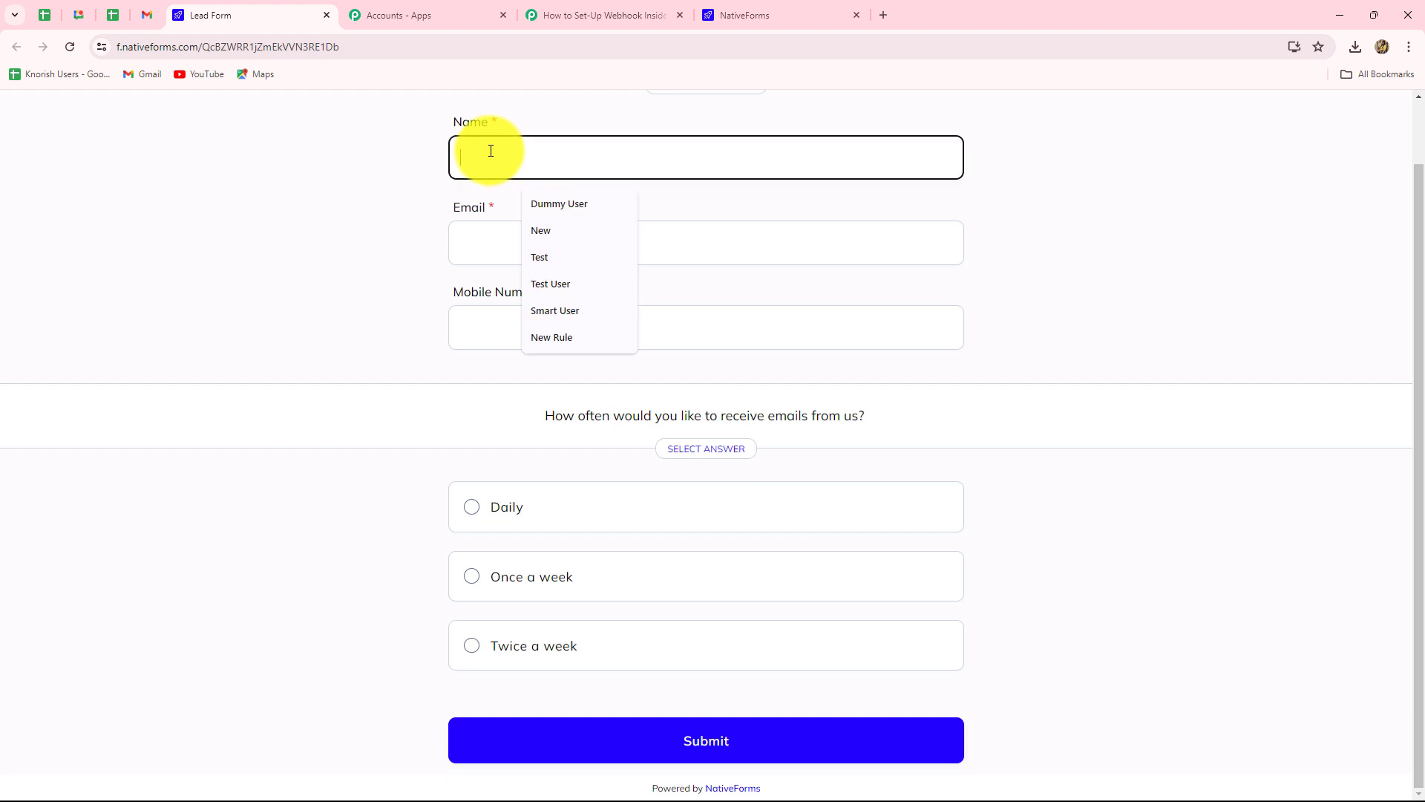
text(Smart User)
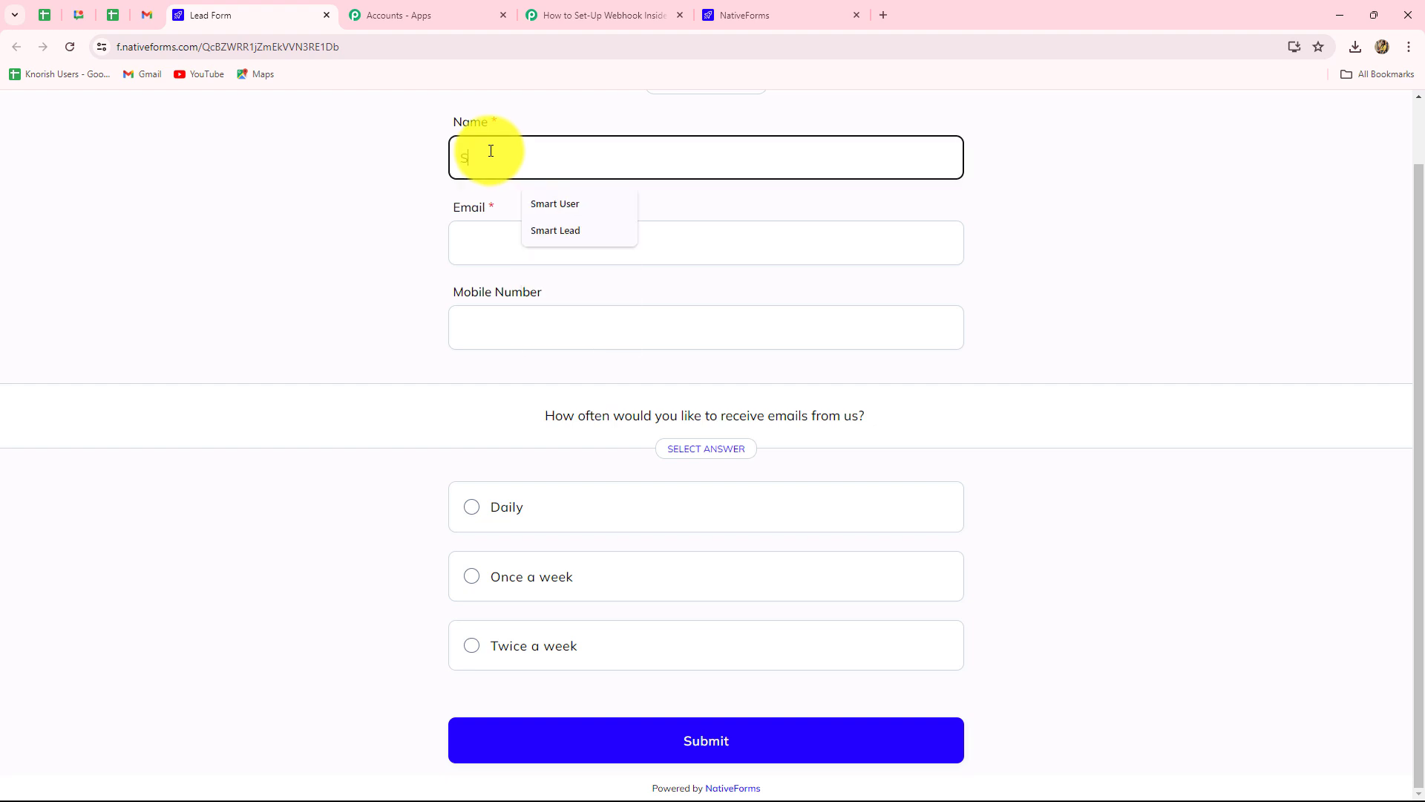
click(498, 245)
key(Down)
key(Return)
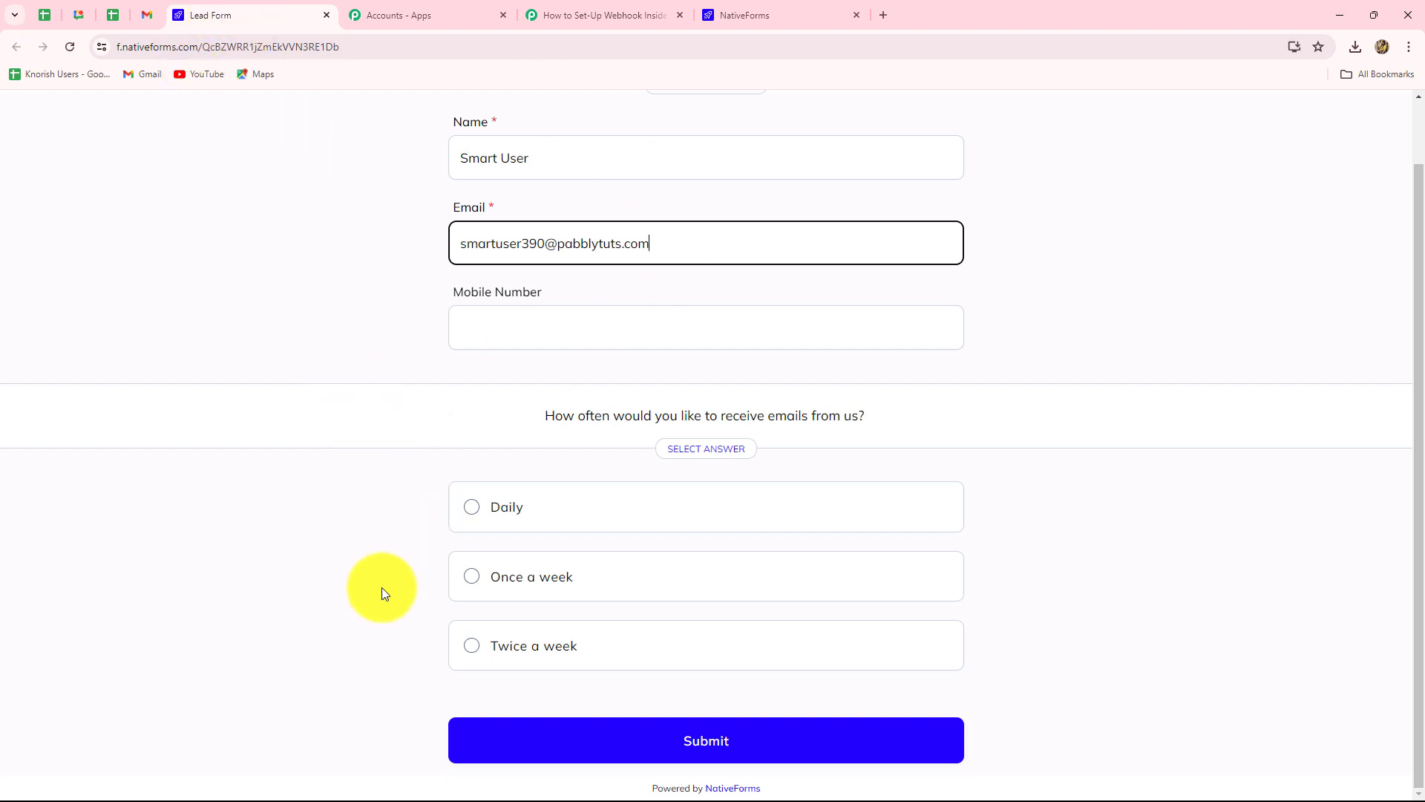
click(487, 328)
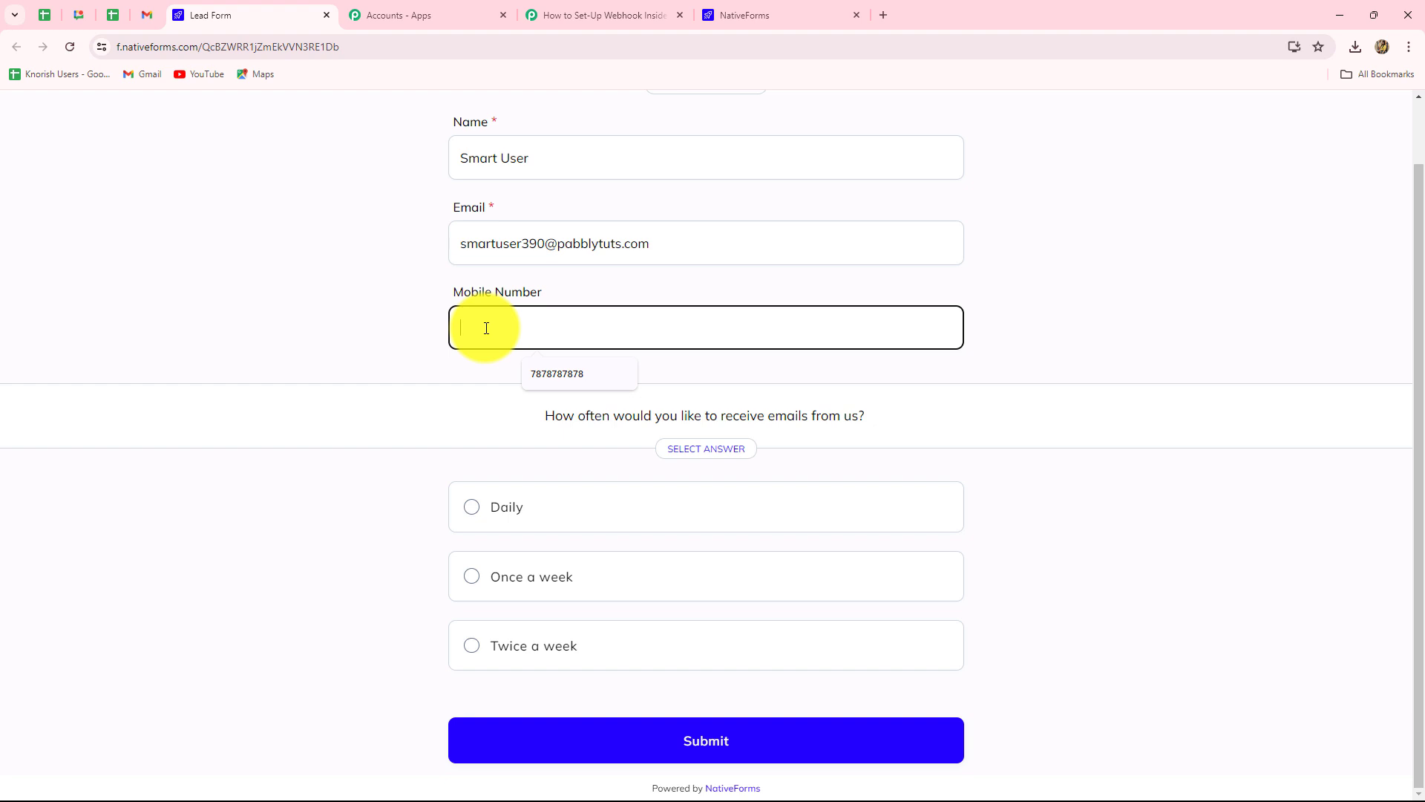
key(ctrl+v)
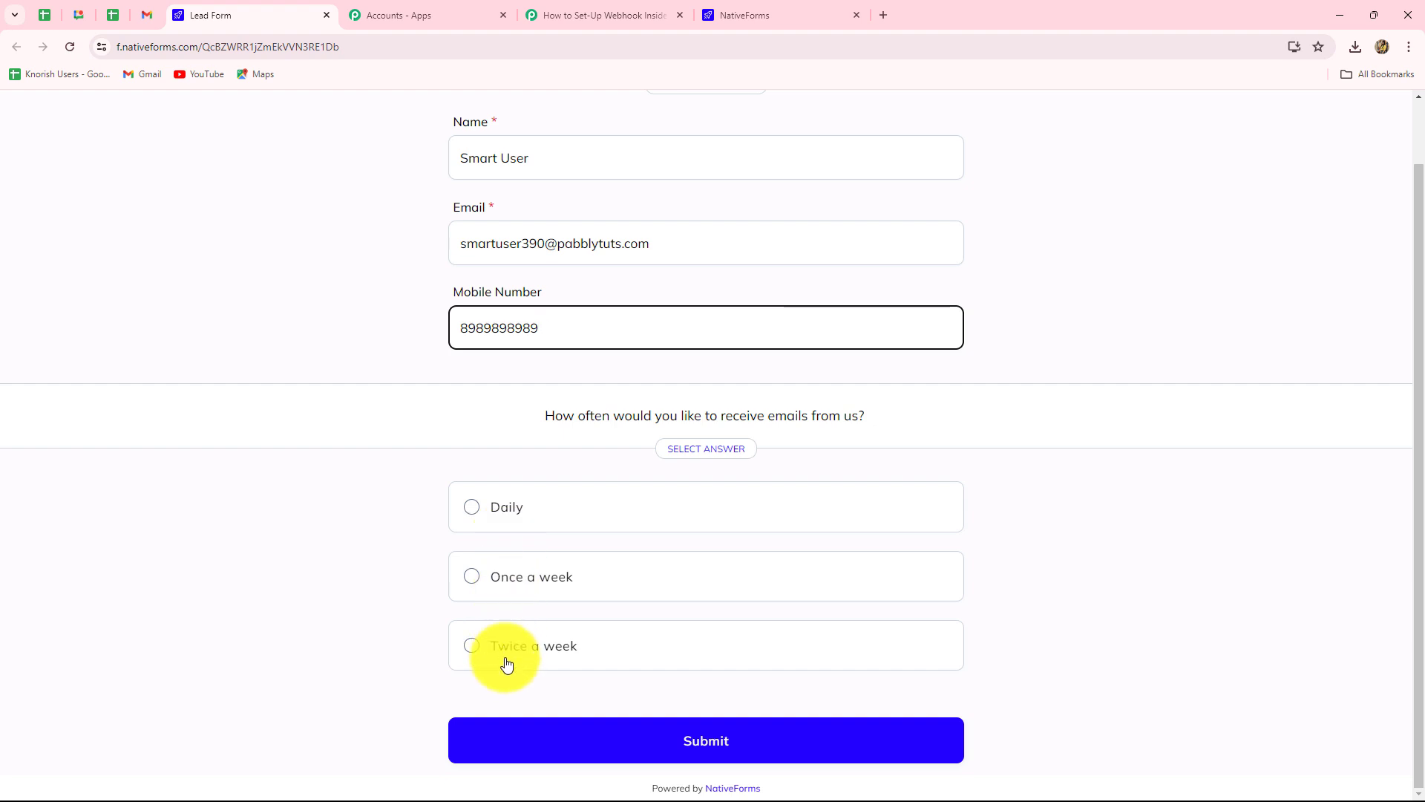
click(471, 651)
click(608, 744)
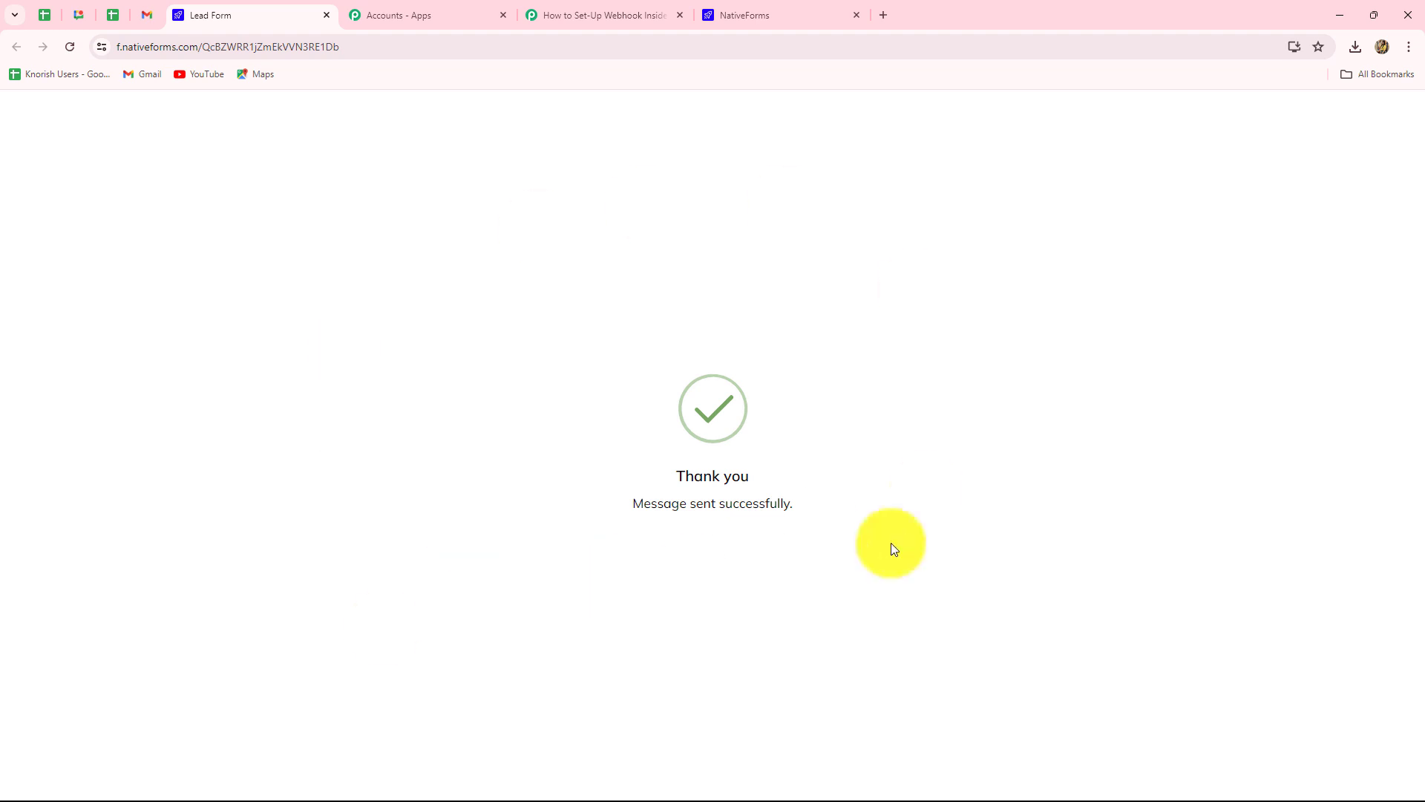
Check the captured response's Form Completed event and created timestamp in Pabbly Connect
click(572, 12)
scroll(991, 386, down, 5)
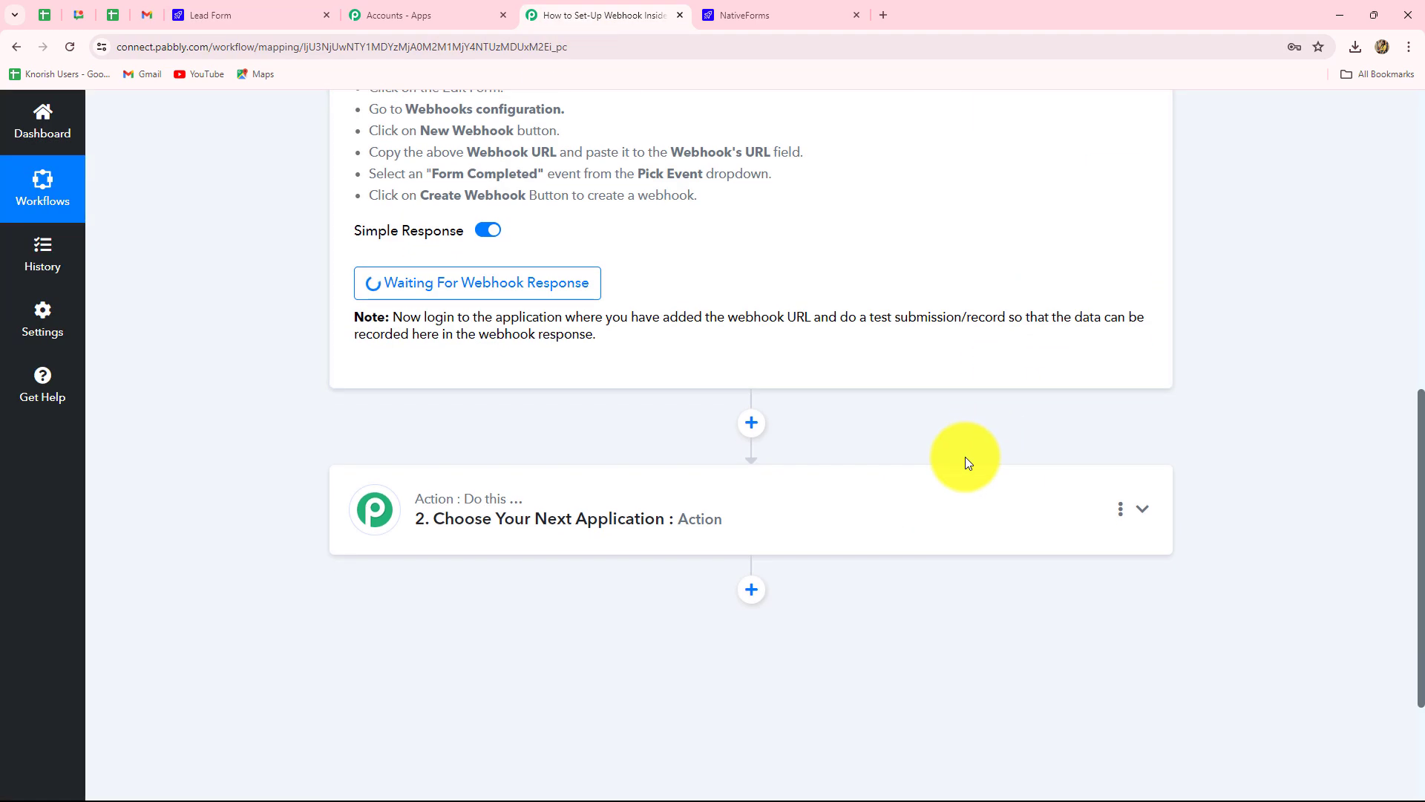
scroll(941, 541, up, 15)
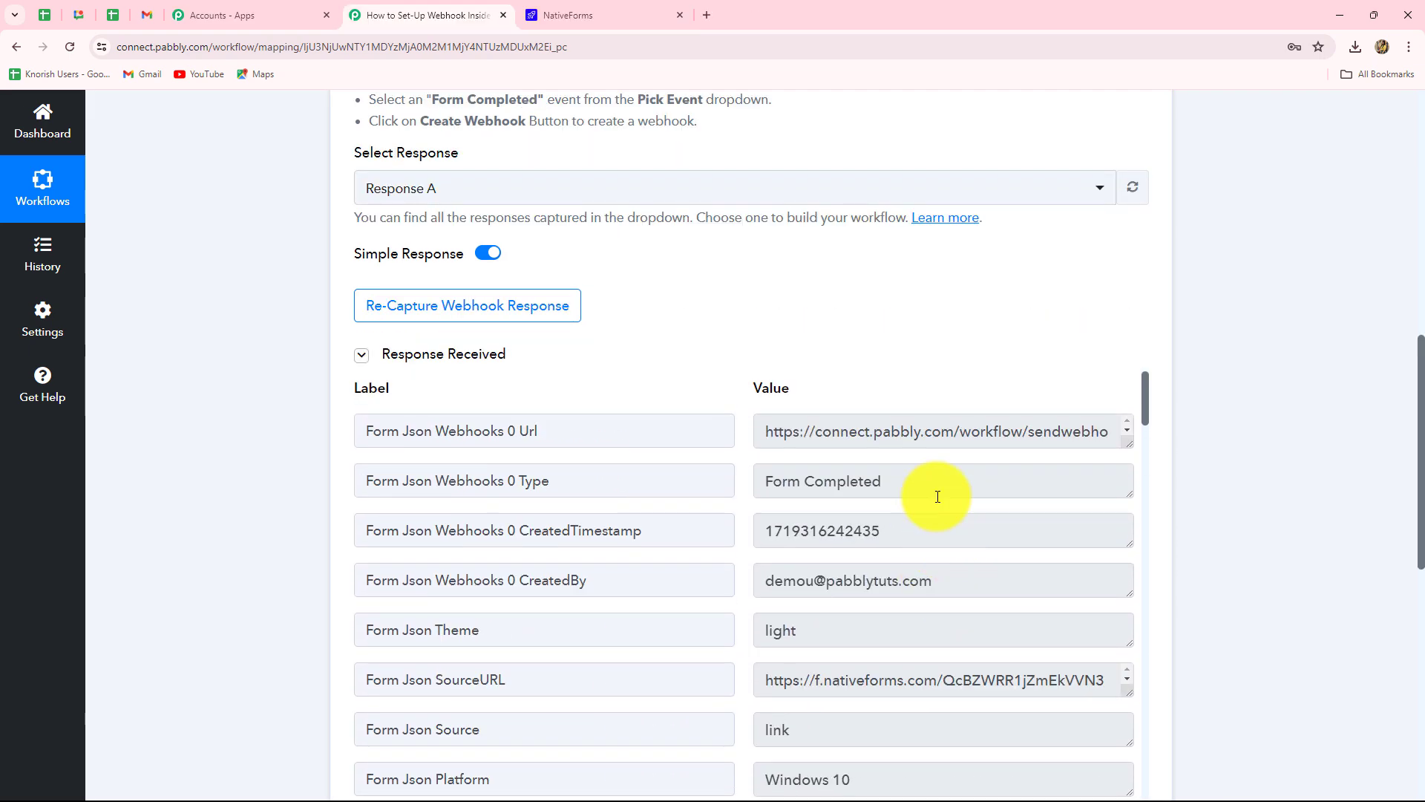
drag(923, 483, 742, 464)
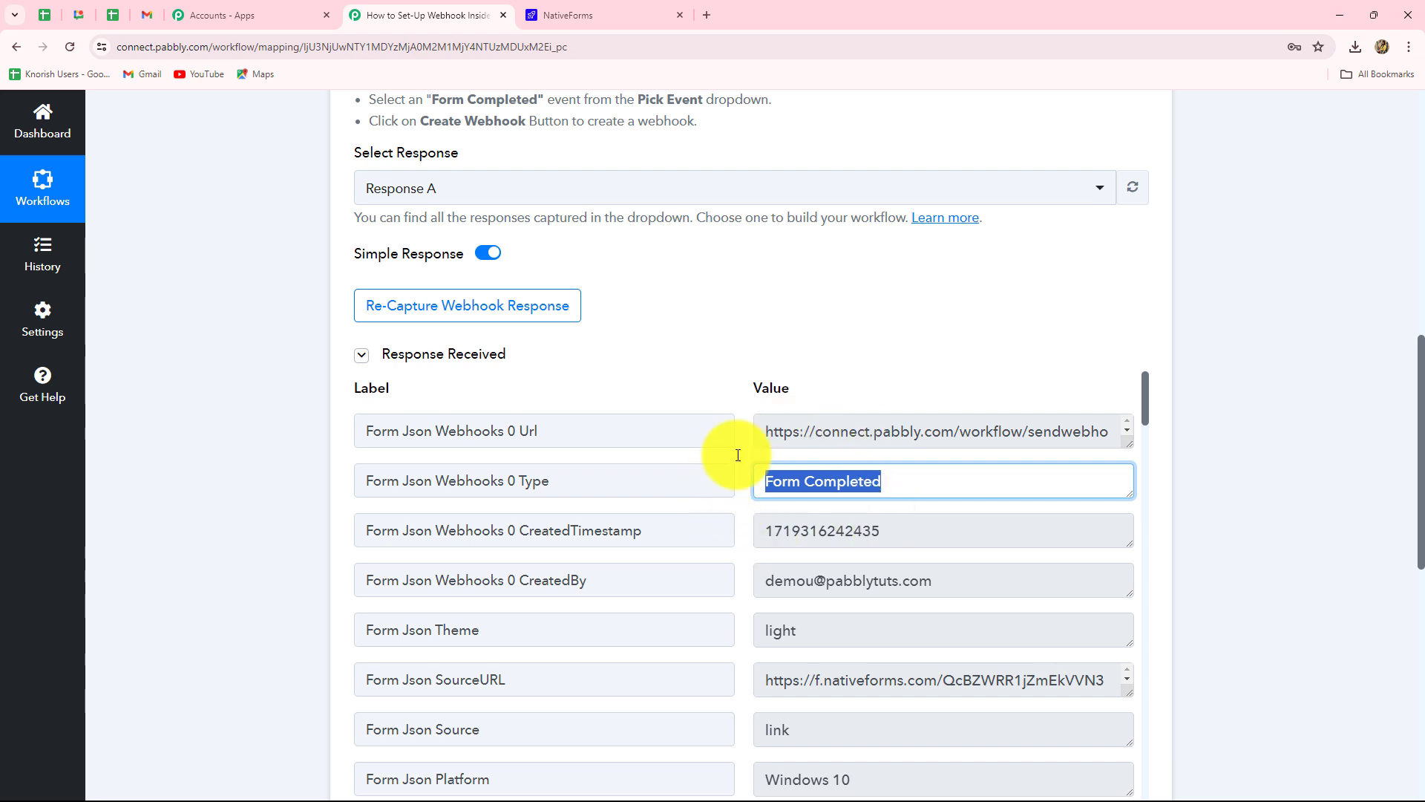
scroll(907, 501, down, 3)
scroll(904, 409, up, 3)
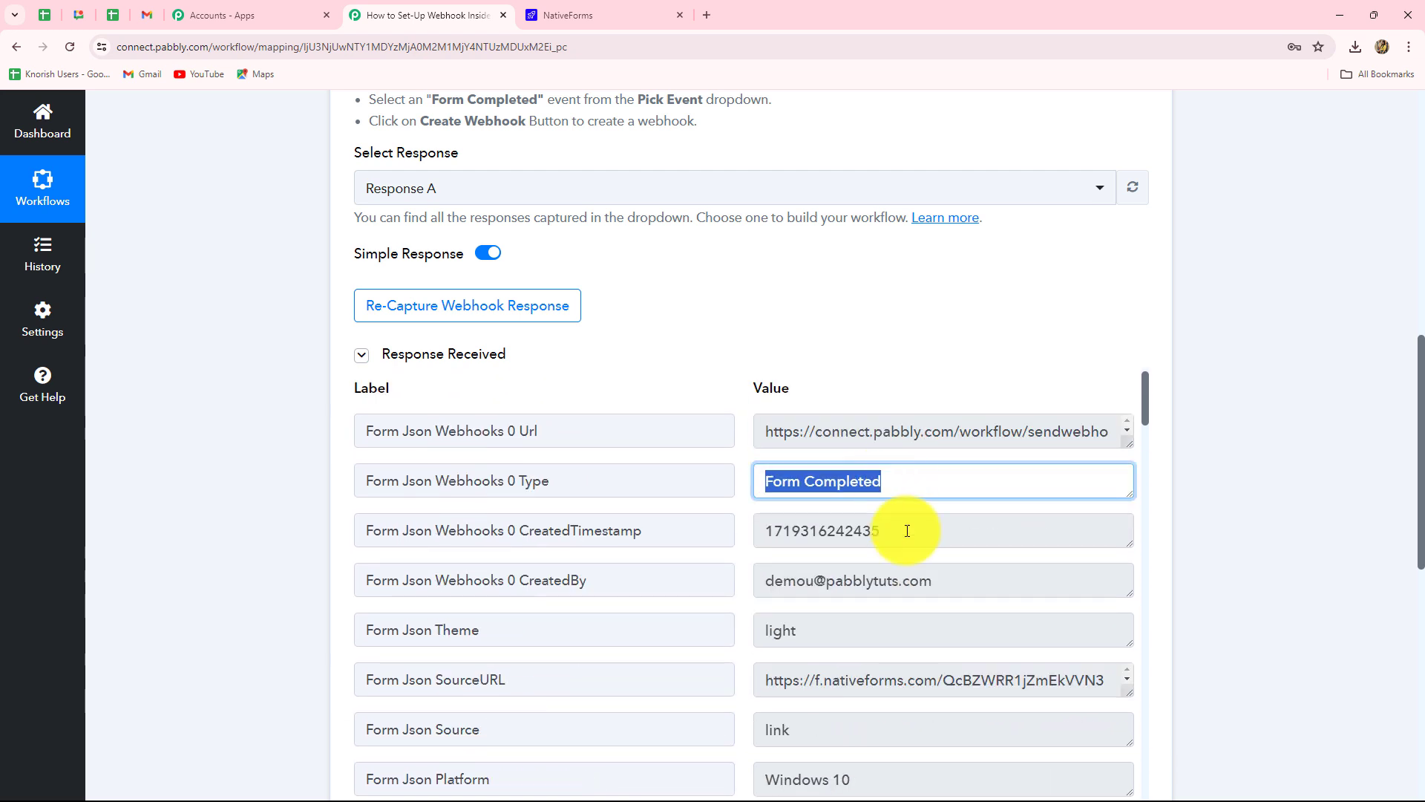
click(805, 524)
double_click(864, 541)
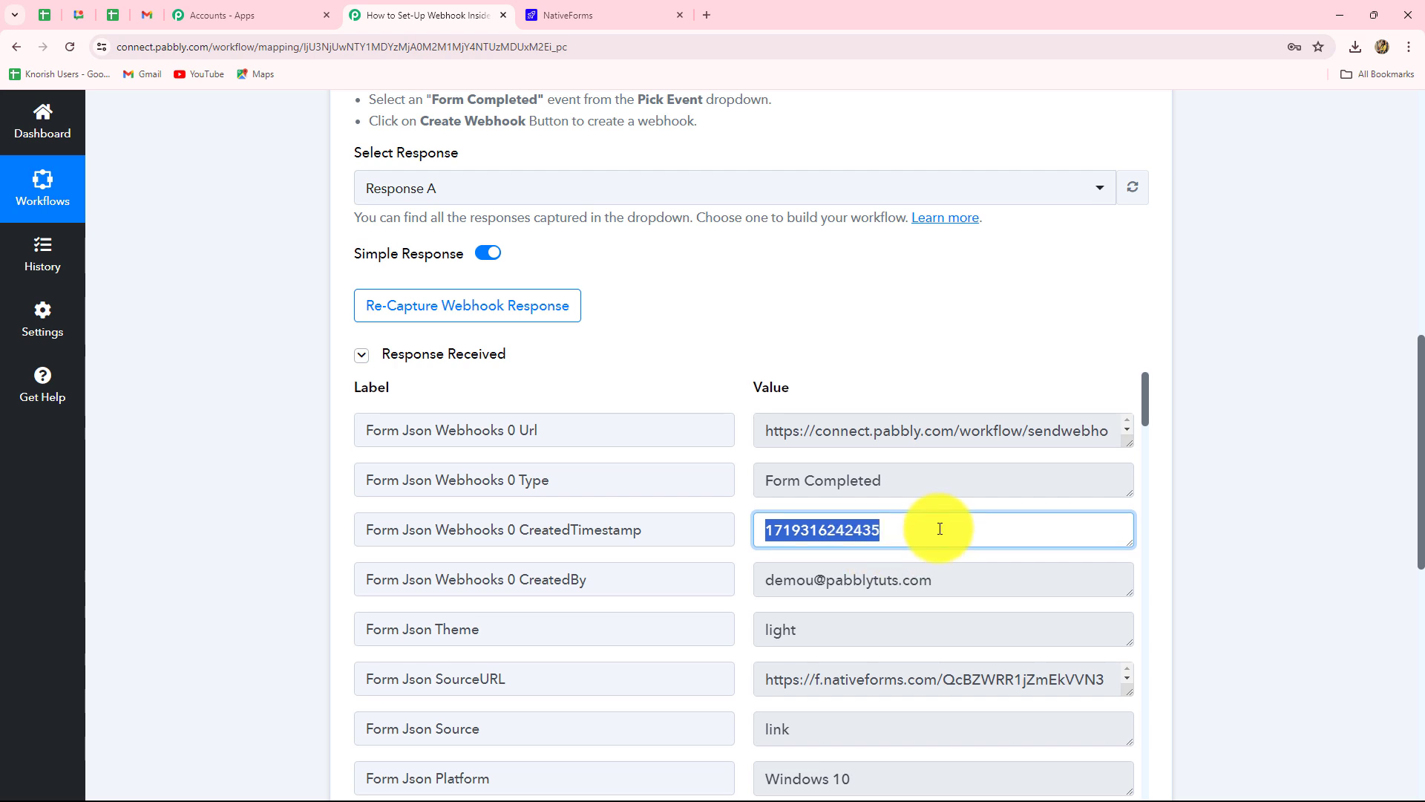
Review the remaining captured fields down to the 'Twice a week' preference
scroll(938, 527, down, 3)
scroll(939, 528, up, 2)
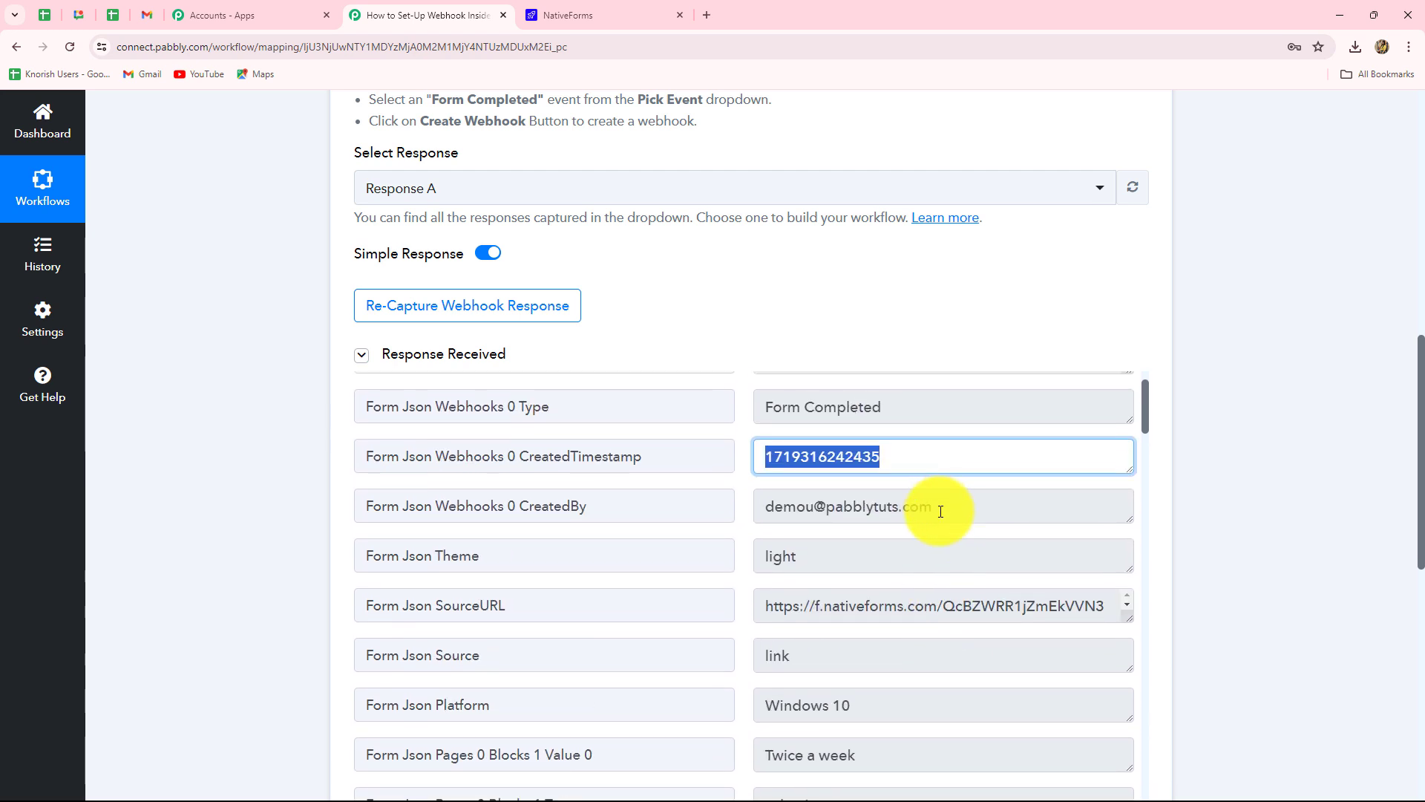
drag(941, 507, 745, 515)
scroll(756, 535, down, 5)
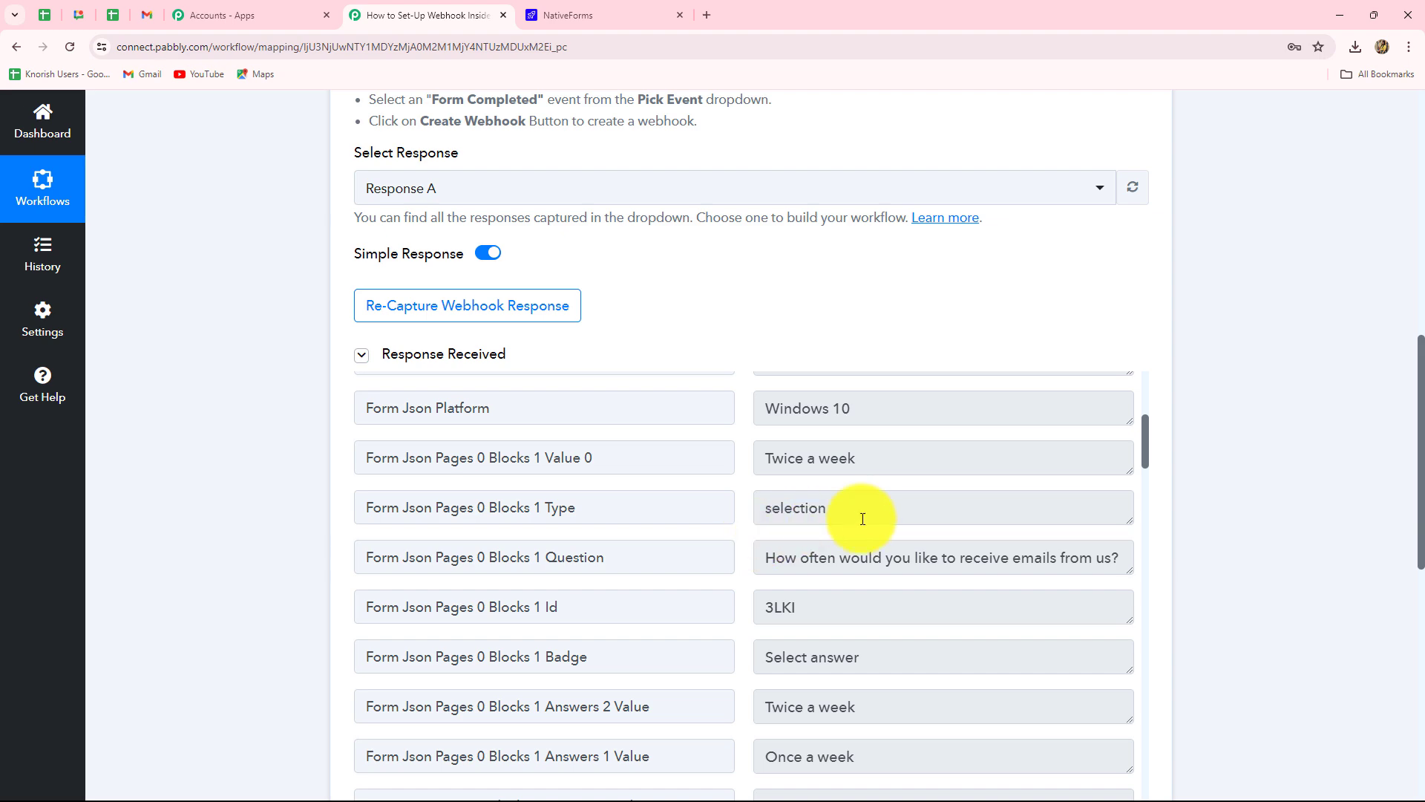
scroll(862, 516, down, 12)
scroll(863, 518, up, 9)
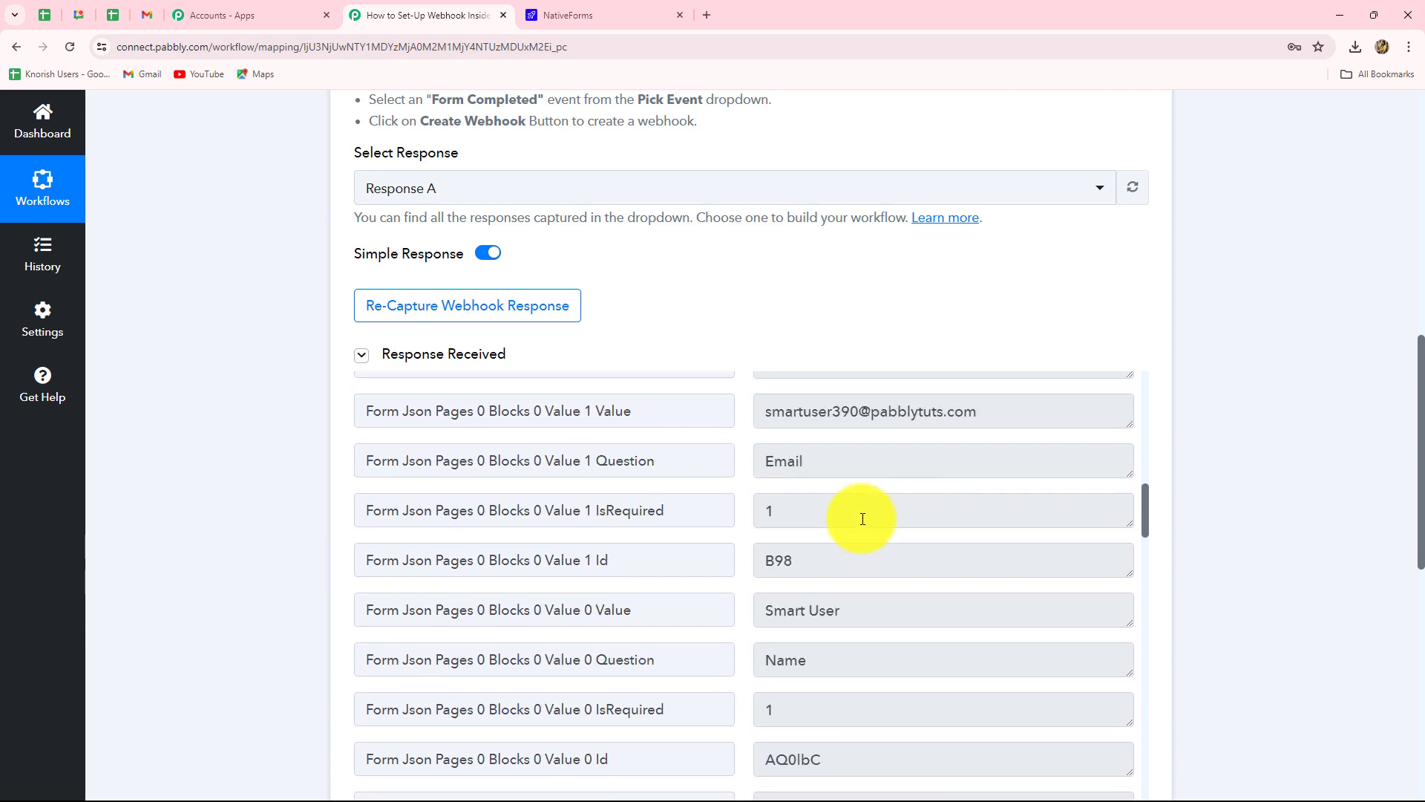
scroll(912, 537, down, 5)
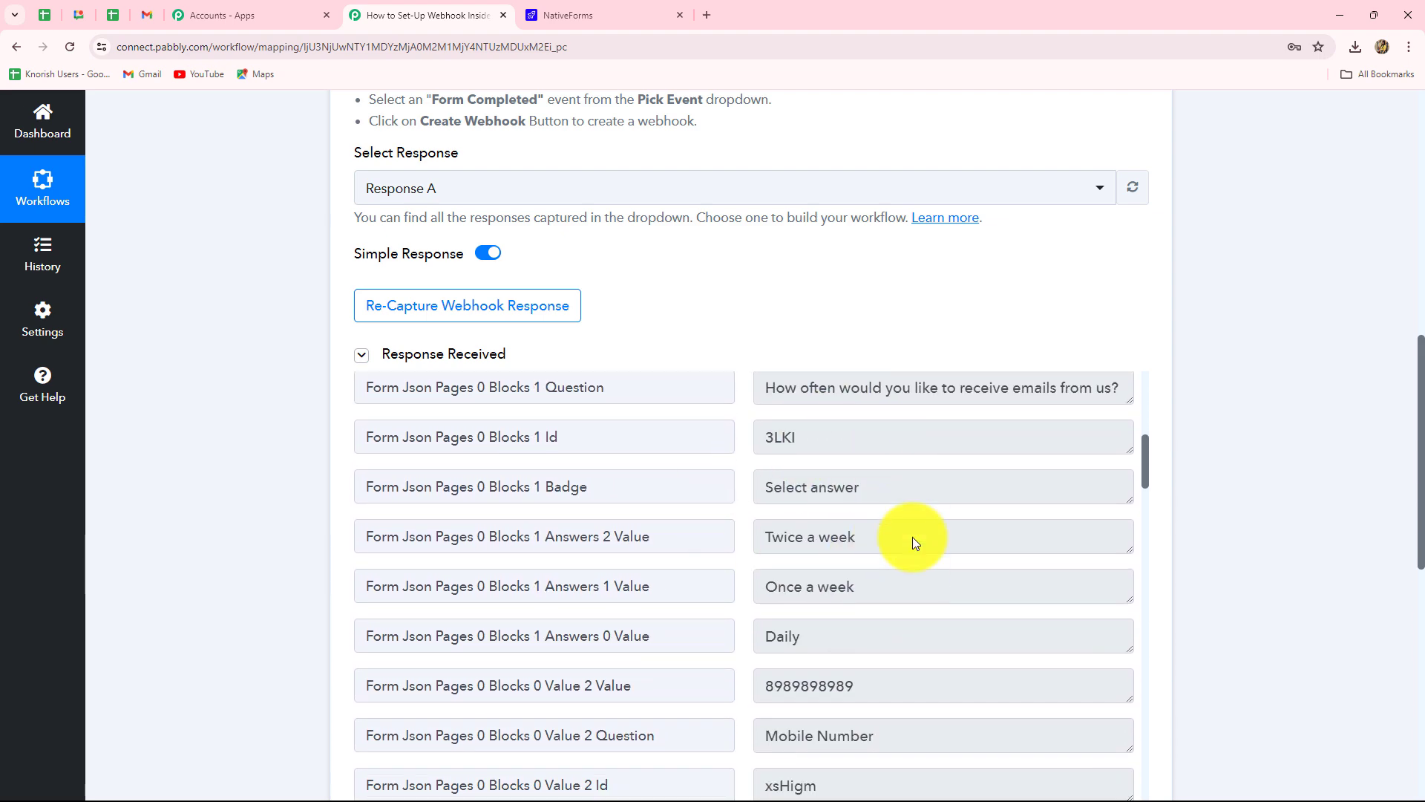
drag(982, 487, 765, 492)
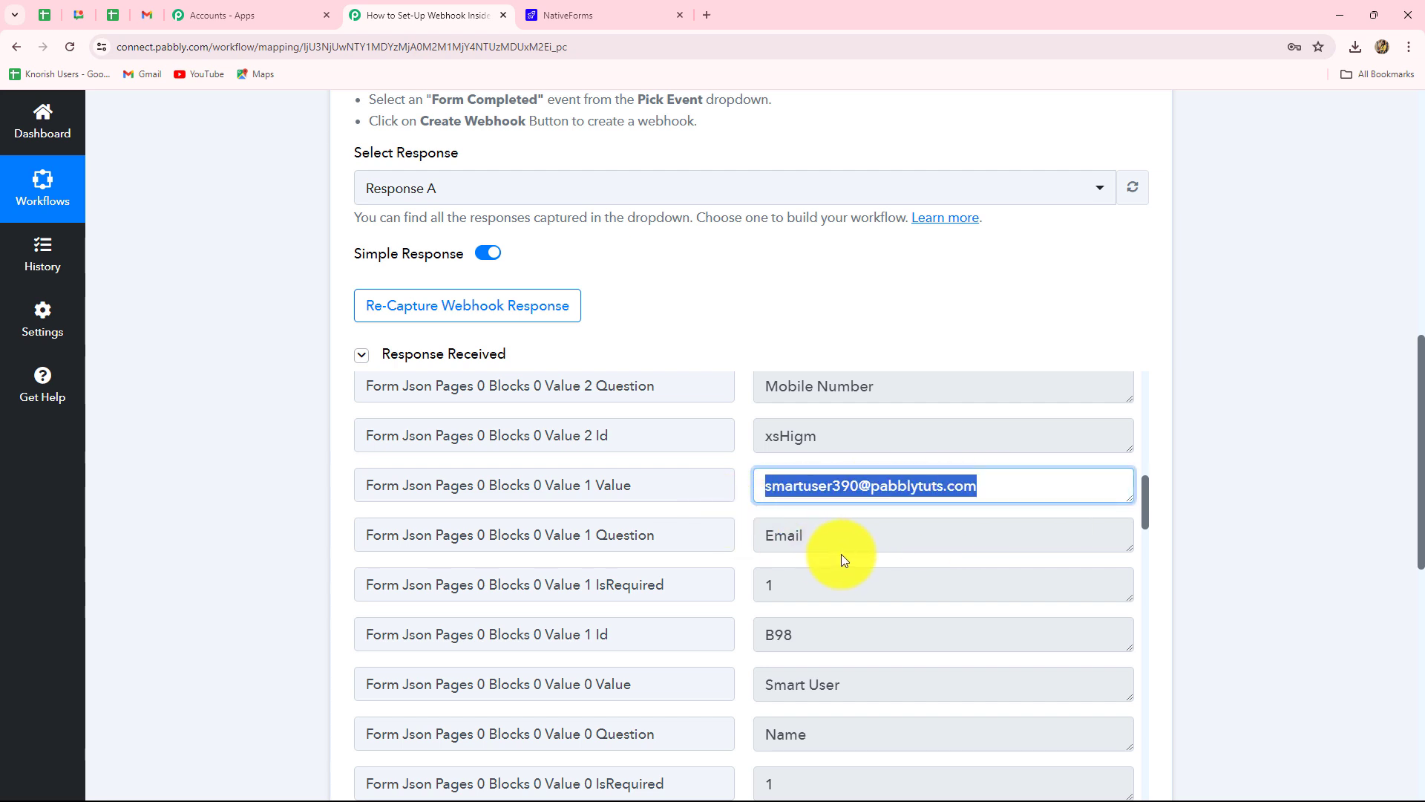
scroll(842, 554, down, 4)
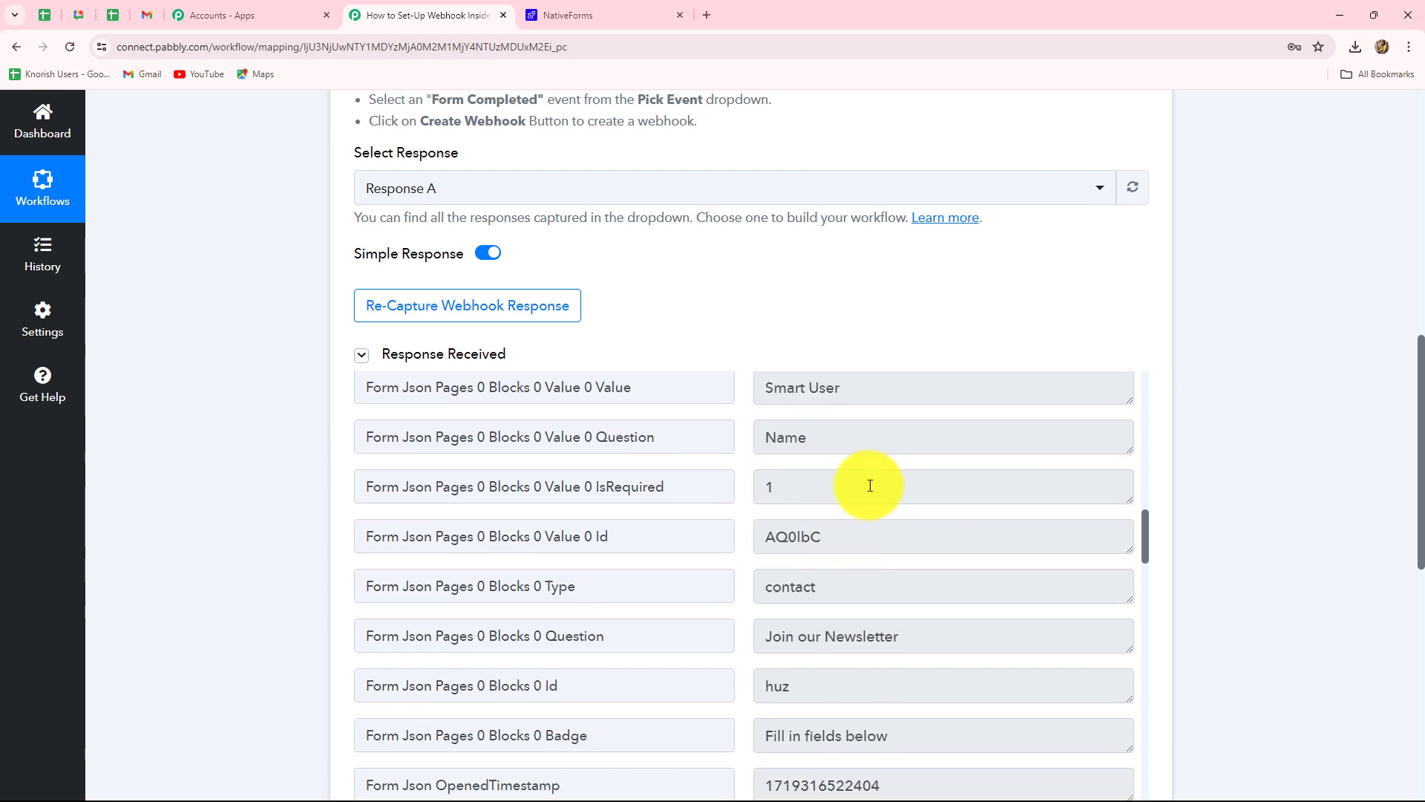
drag(884, 394, 732, 402)
scroll(884, 525, down, 10)
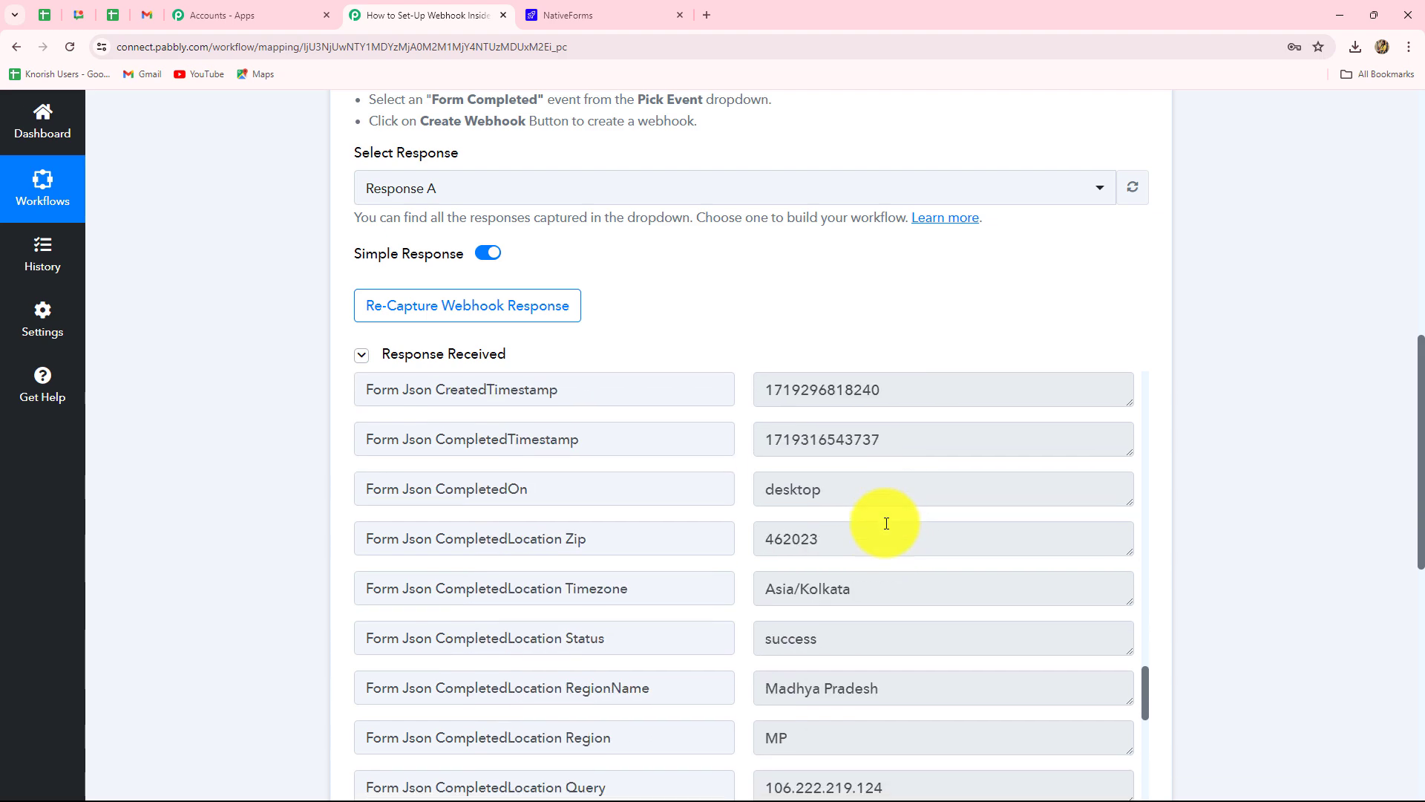
scroll(885, 524, down, 3)
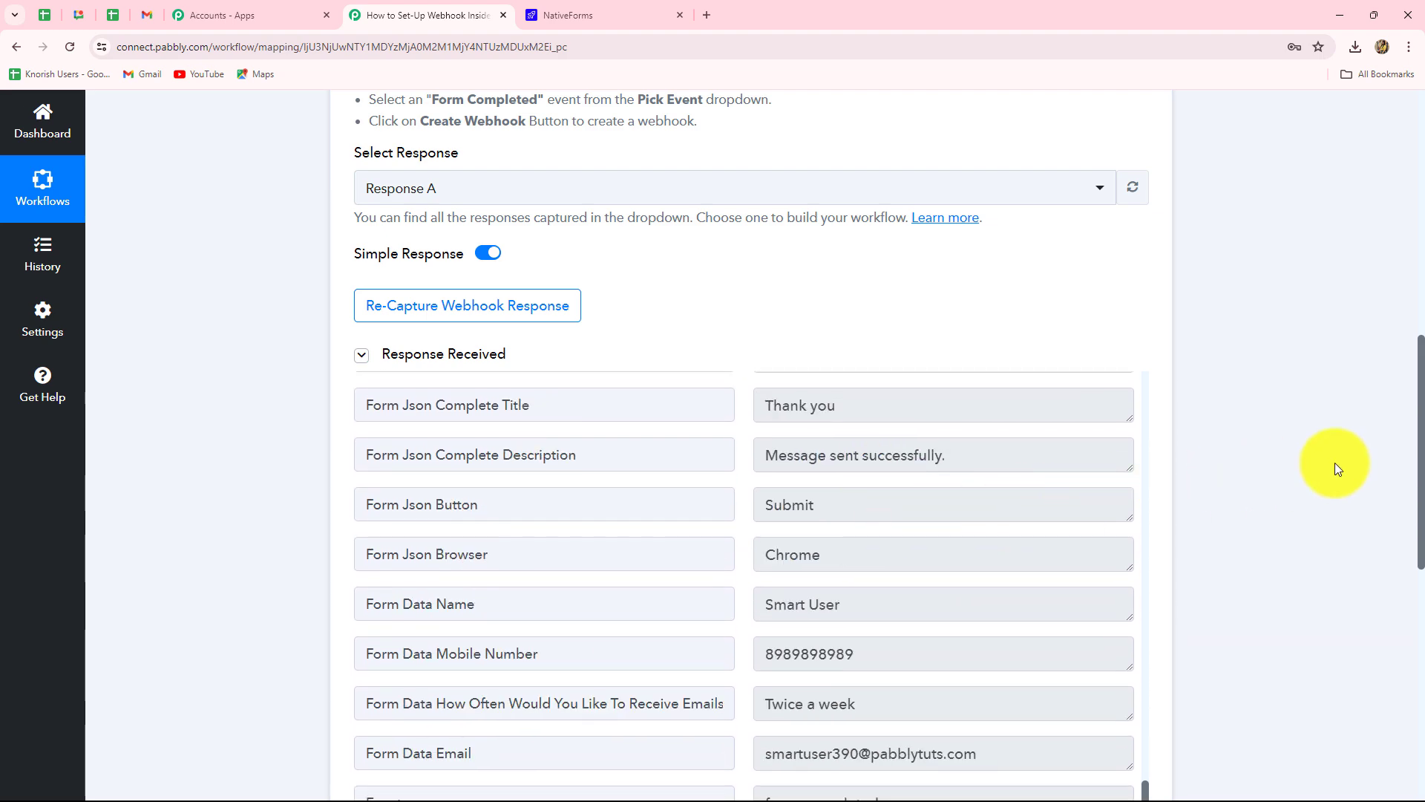